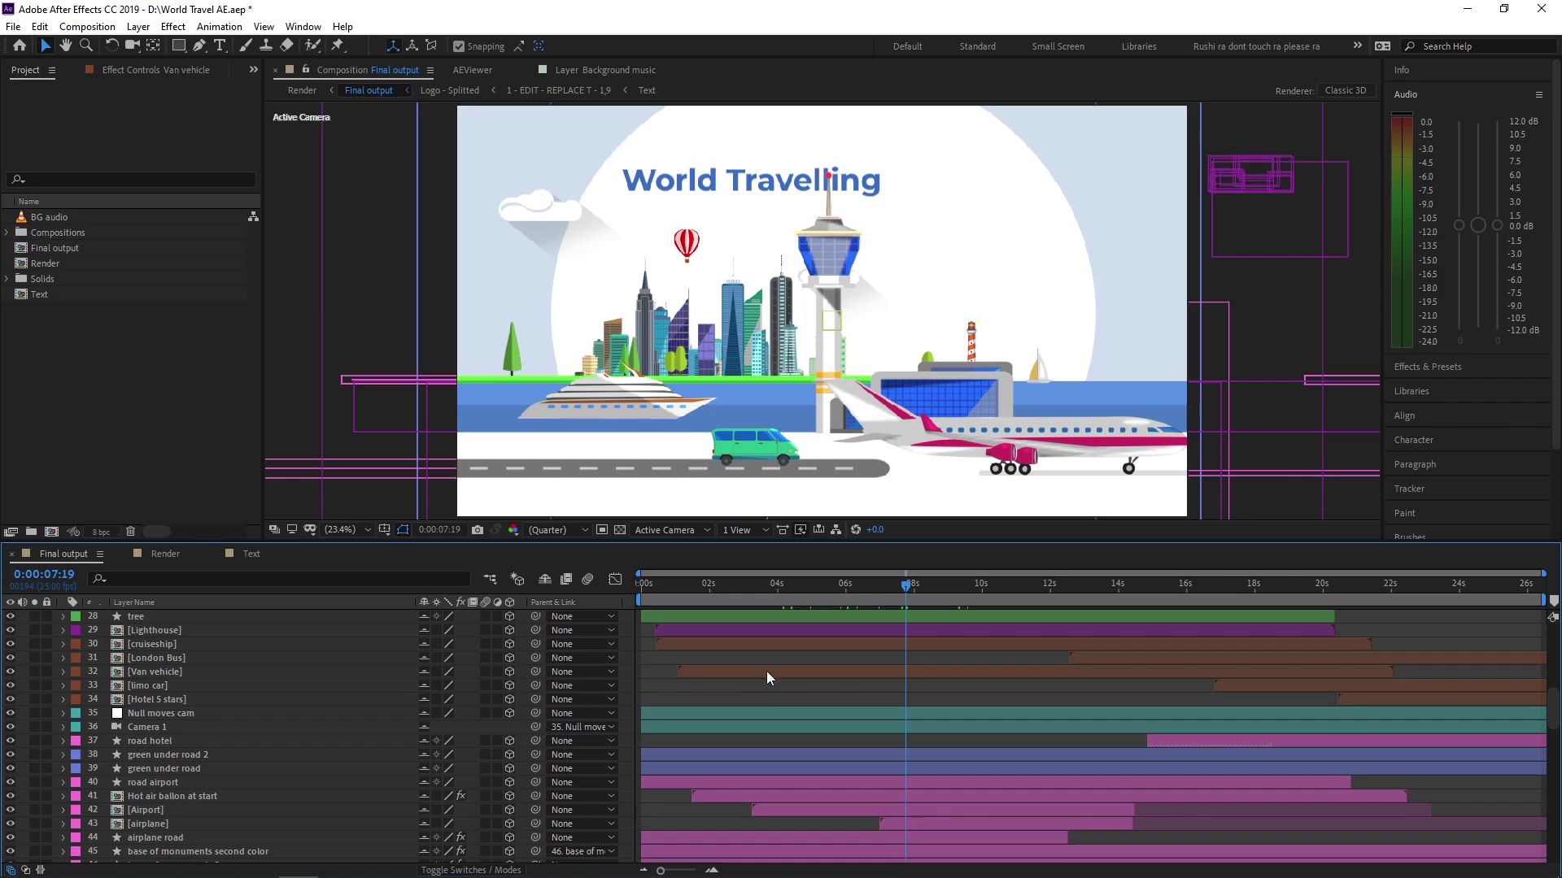
- Activate the Project panel, then select and deselect the Airport layer
{"action": "left_click", "coordinate": [185, 470]}
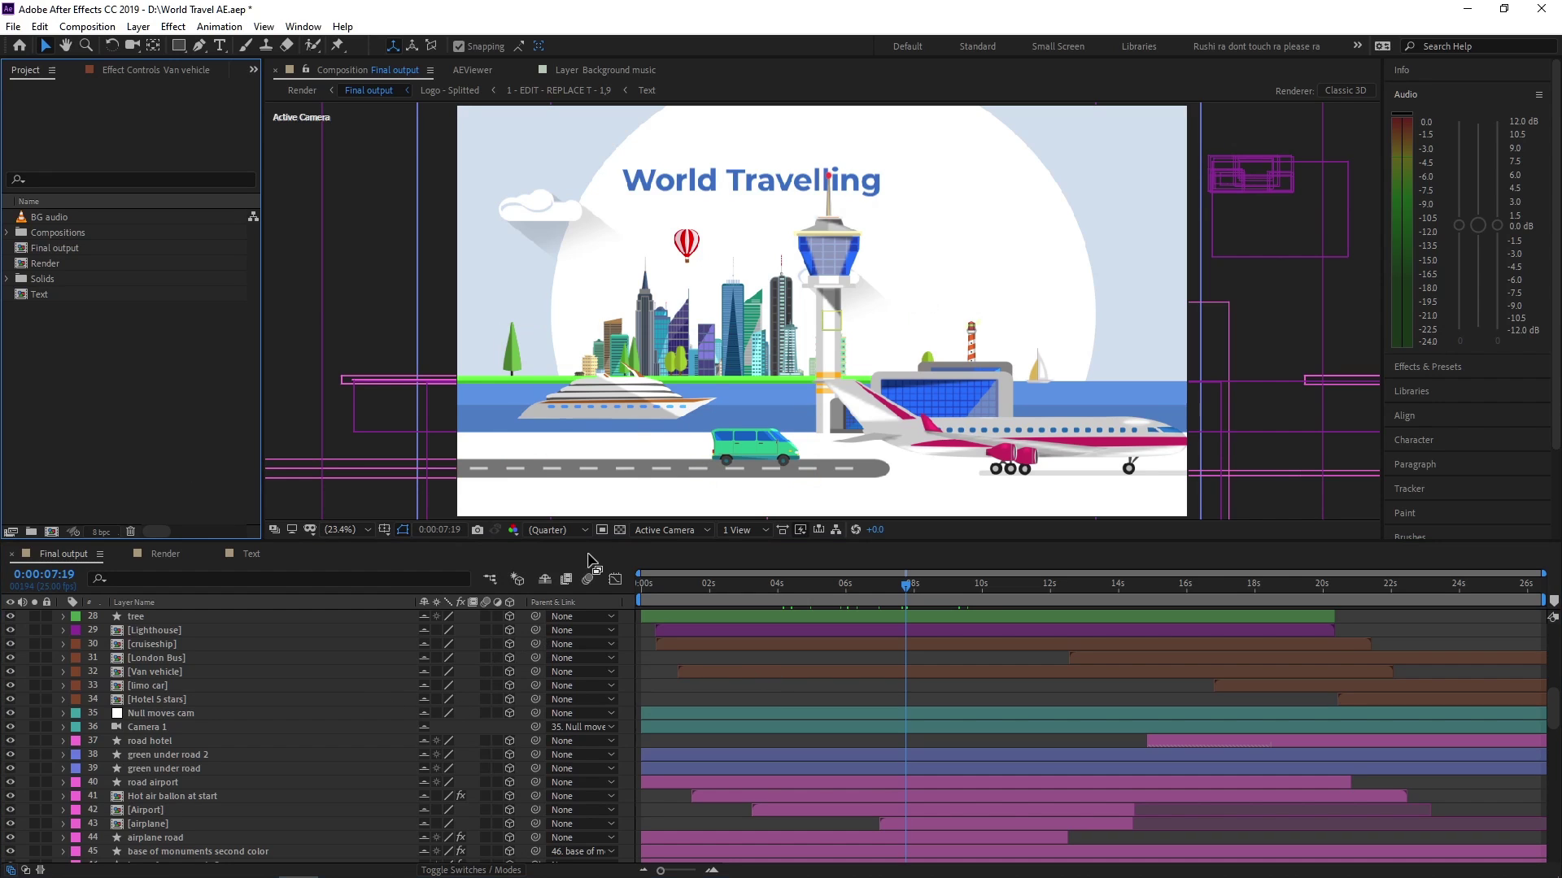
{"action": "left_click", "coordinate": [935, 382]}
{"action": "left_click", "coordinate": [795, 688]}
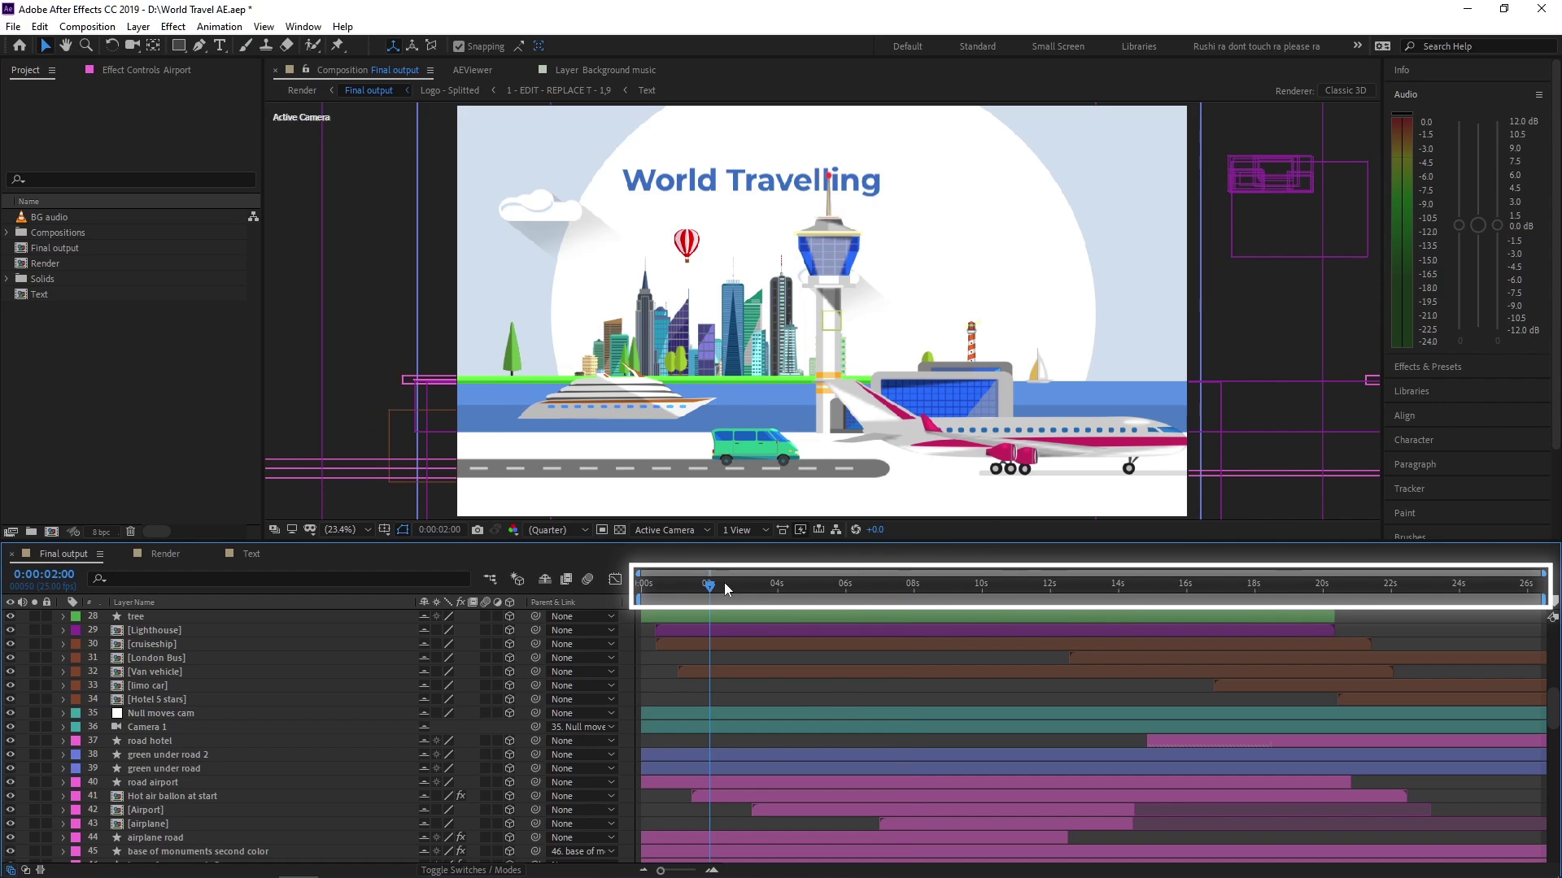
- Scrub the playhead forward from 4 seconds and set the current time to 0:00:07:15
{"action": "left_click", "coordinate": [777, 584]}
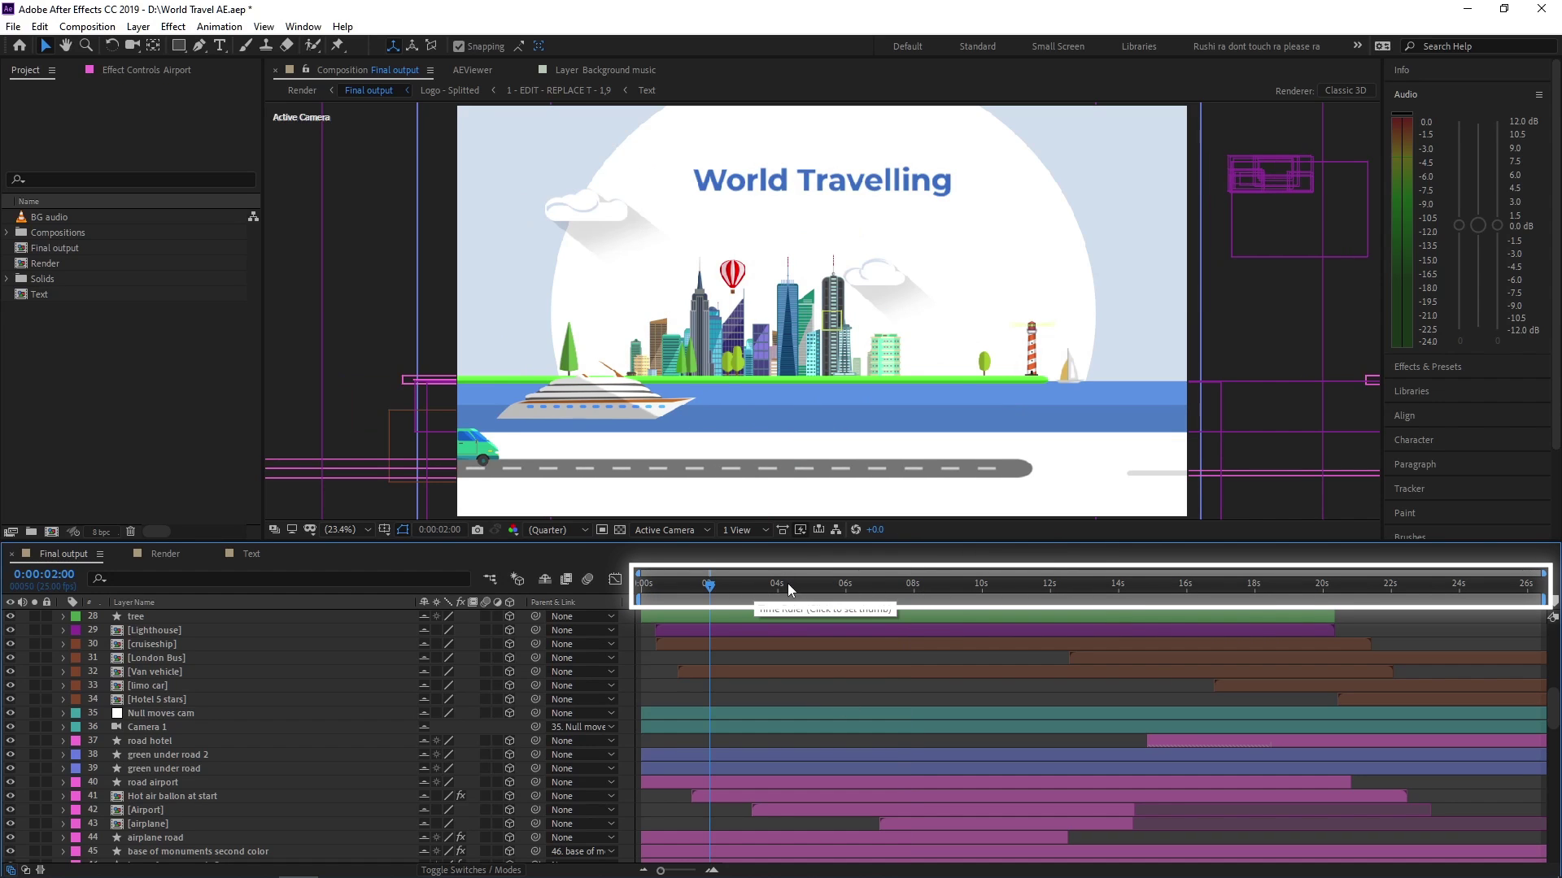
{"action": "left_click_drag", "start_coordinate": [831, 589], "coordinate": [898, 589]}
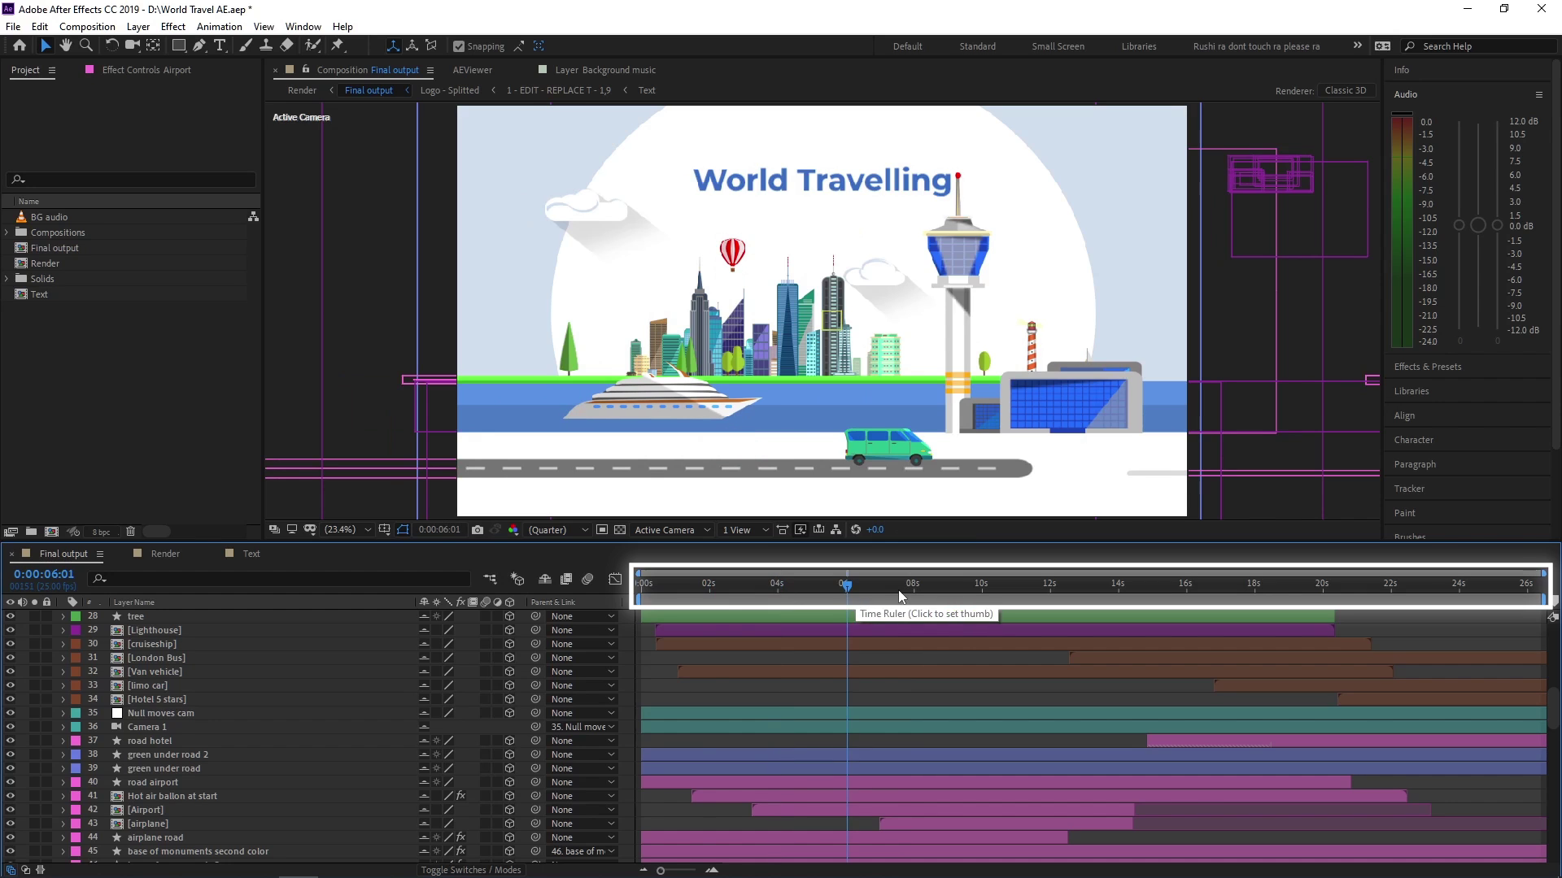
{"action": "left_click", "coordinate": [879, 596]}
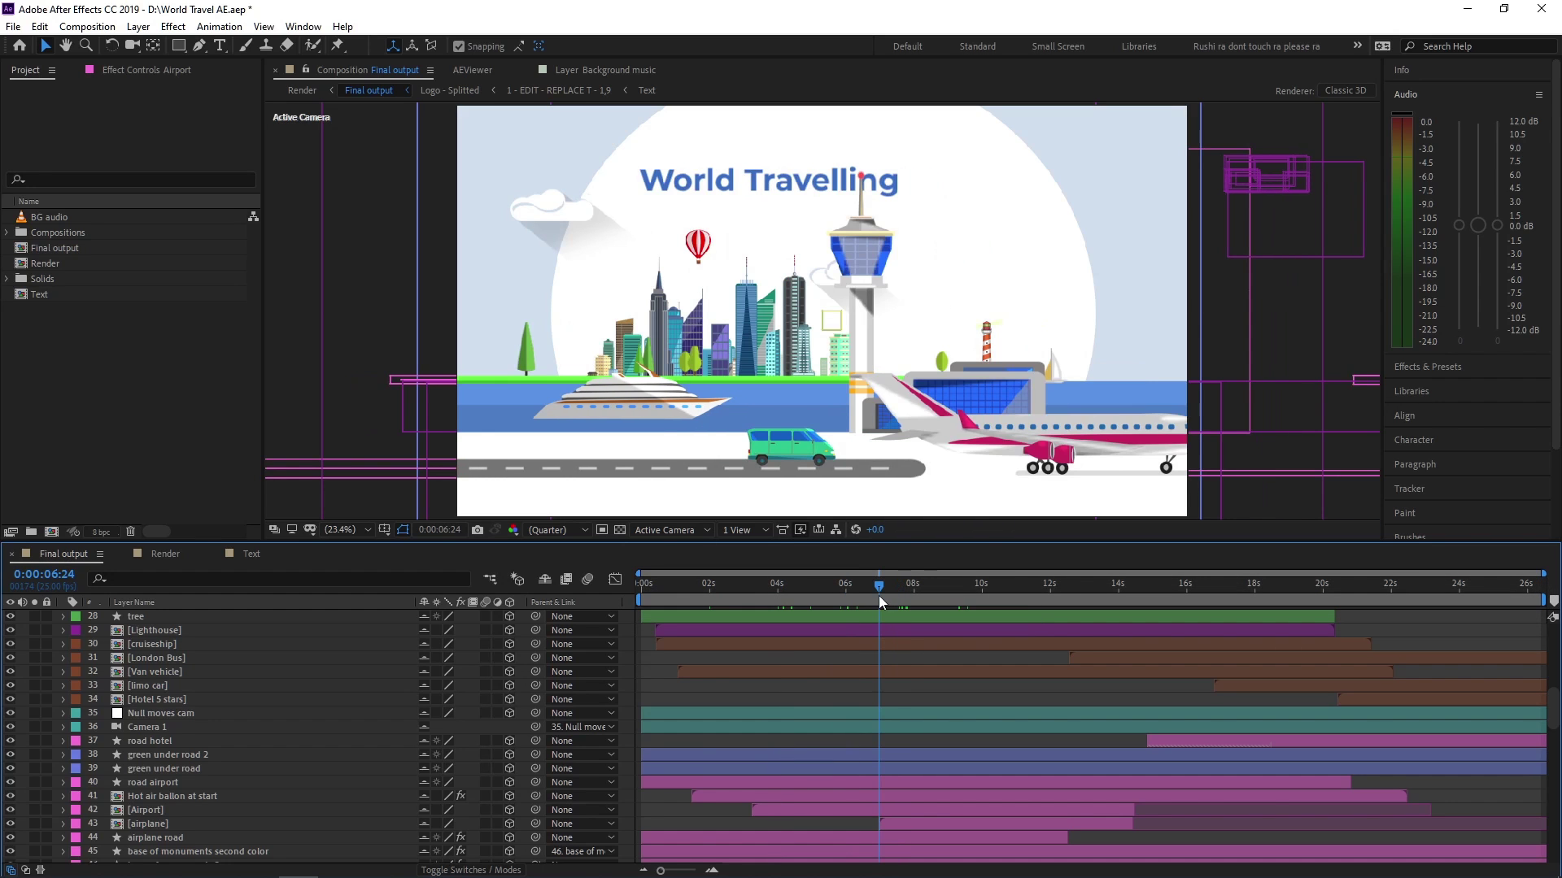
{"action": "left_click", "coordinate": [893, 594]}
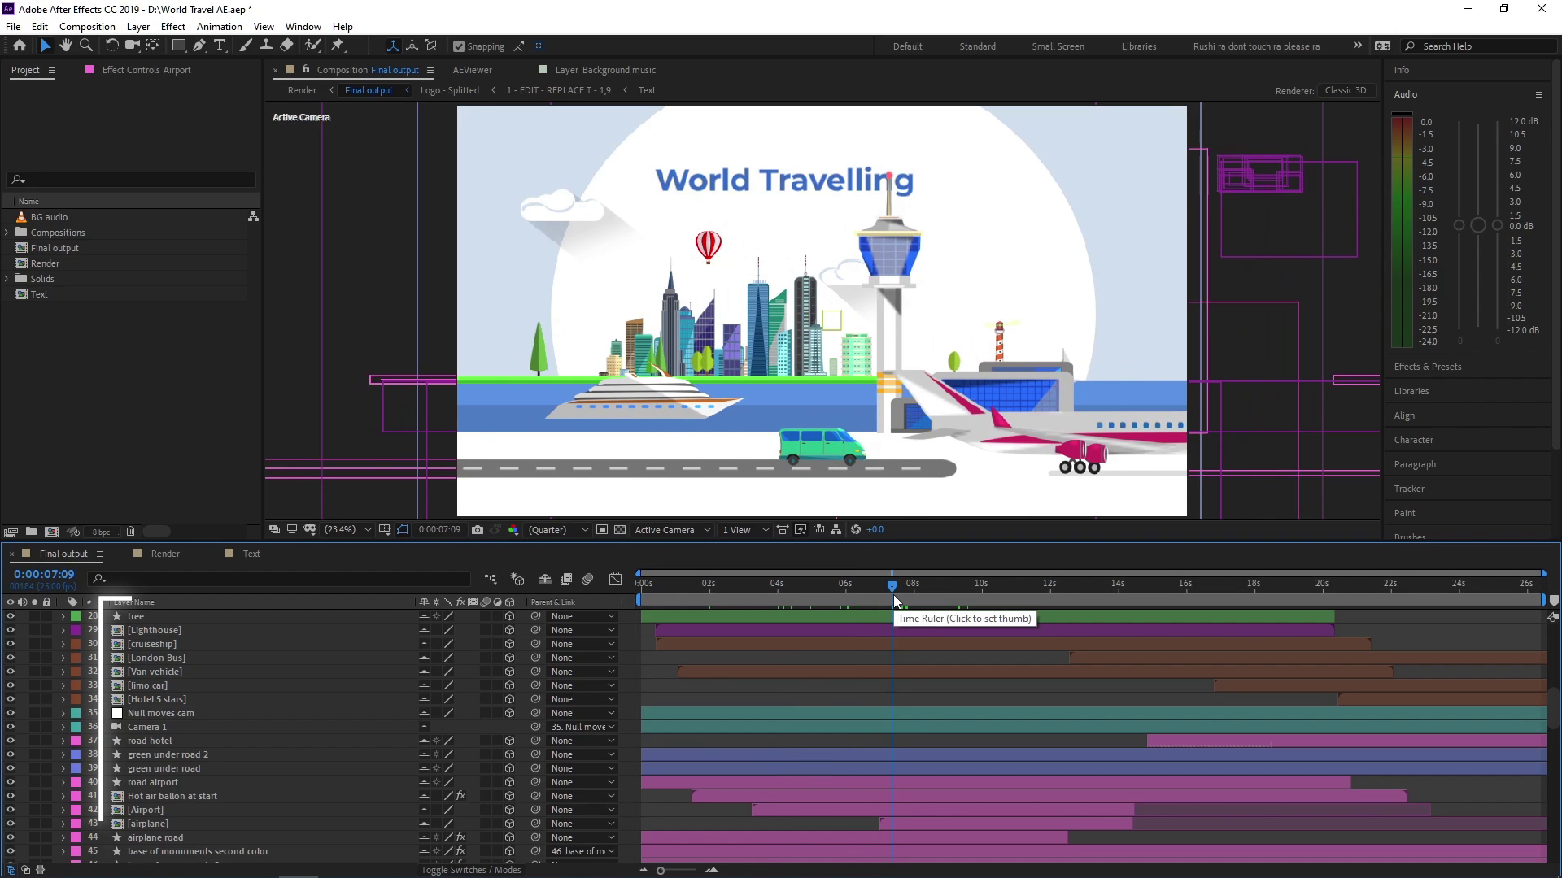
{"action": "left_click", "coordinate": [899, 594]}
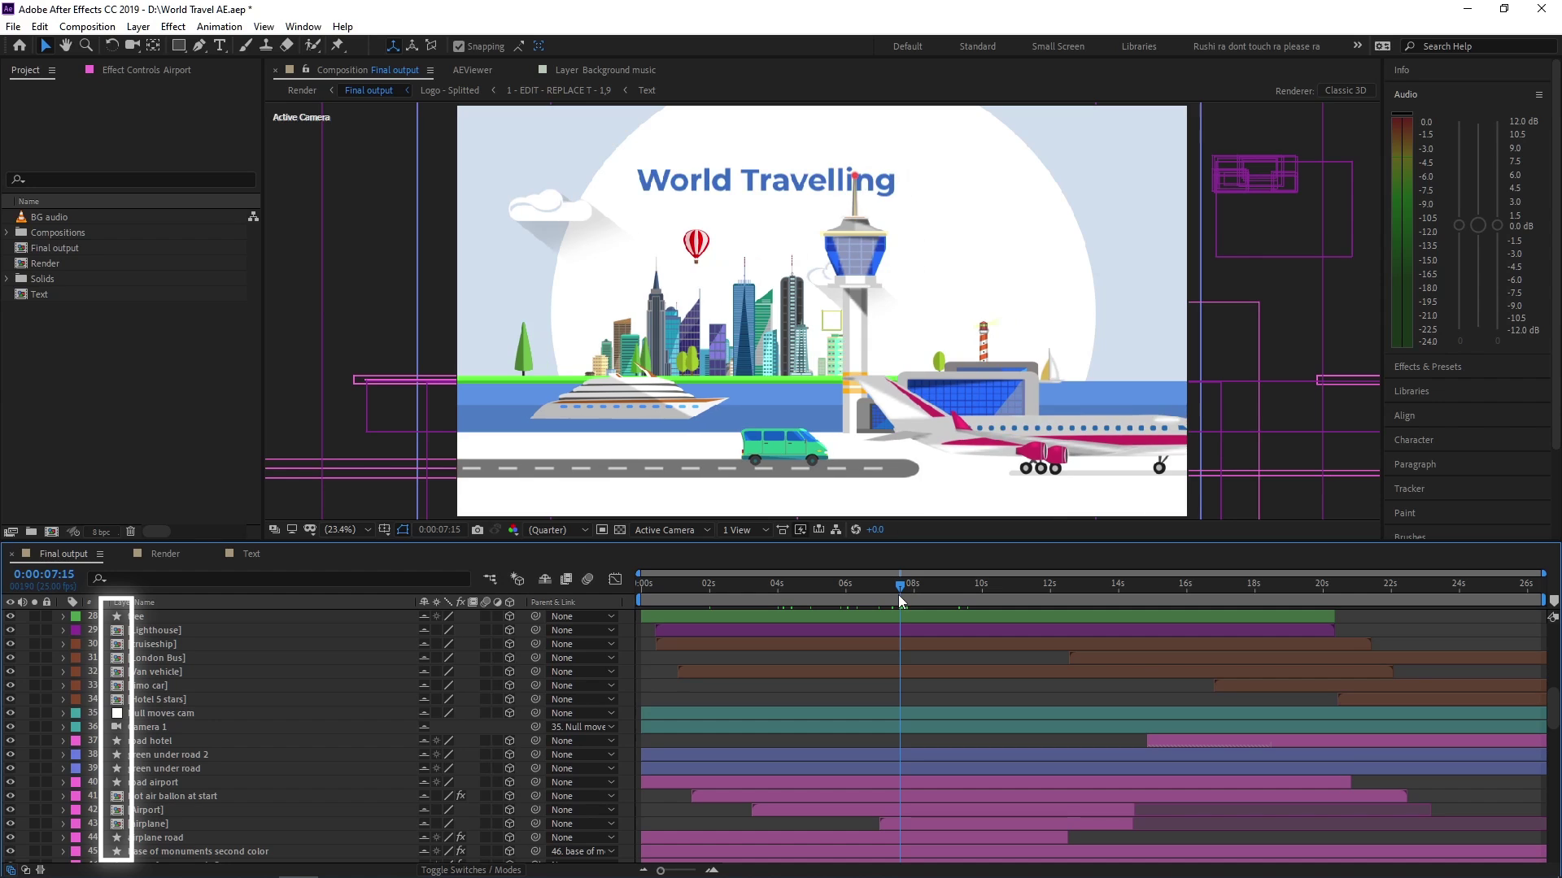
{"action": "left_click", "coordinate": [153, 647]}
{"action": "left_click", "coordinate": [154, 657]}
{"action": "left_click", "coordinate": [156, 672]}
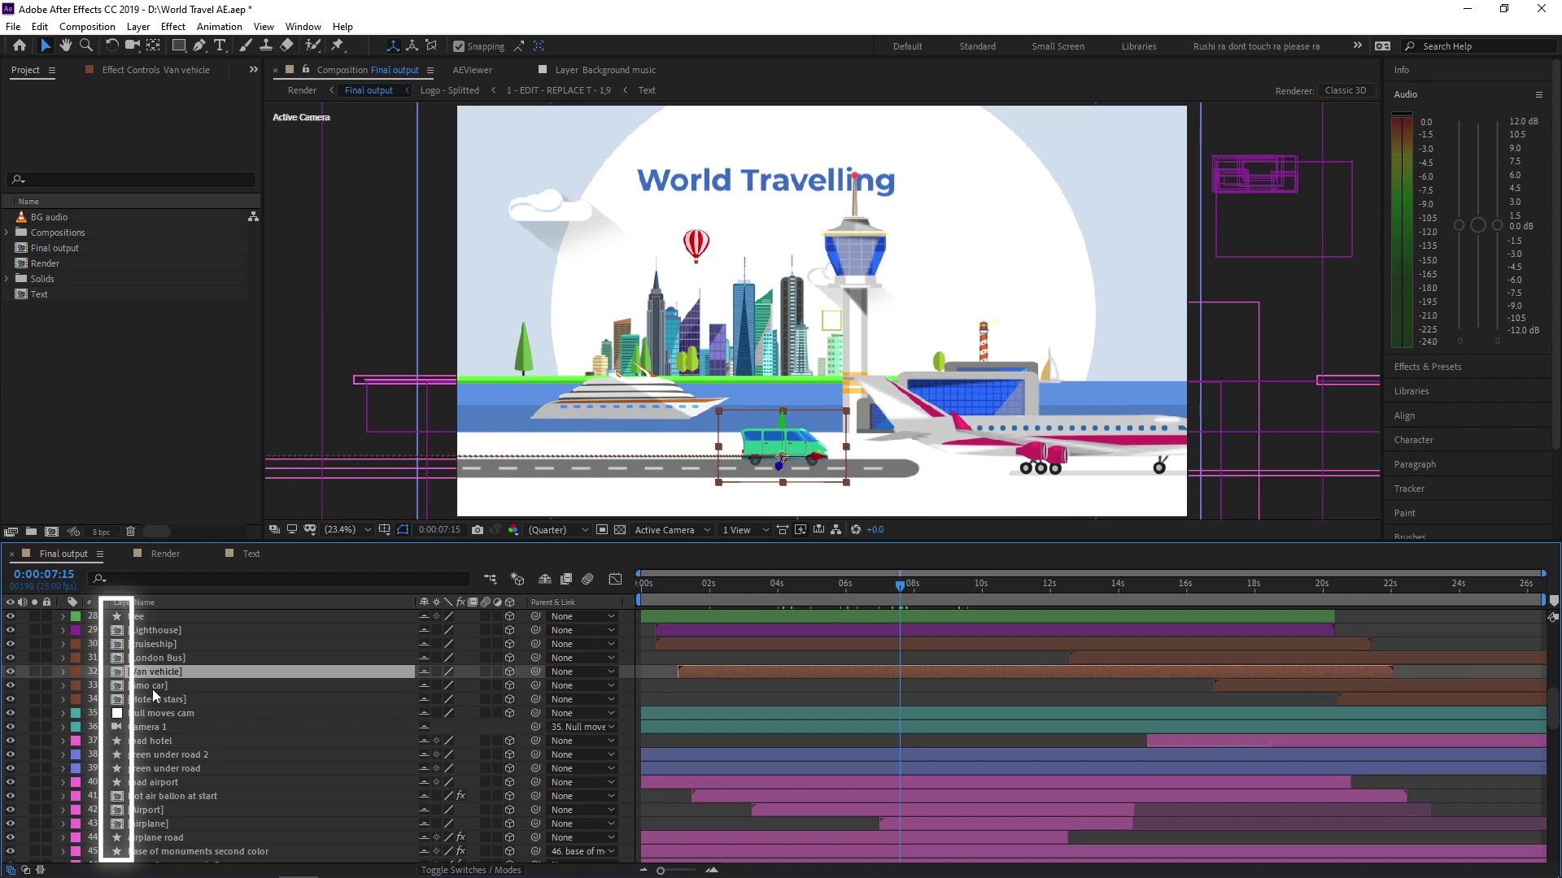
{"action": "left_click", "coordinate": [153, 687]}
{"action": "left_click", "coordinate": [828, 695]}
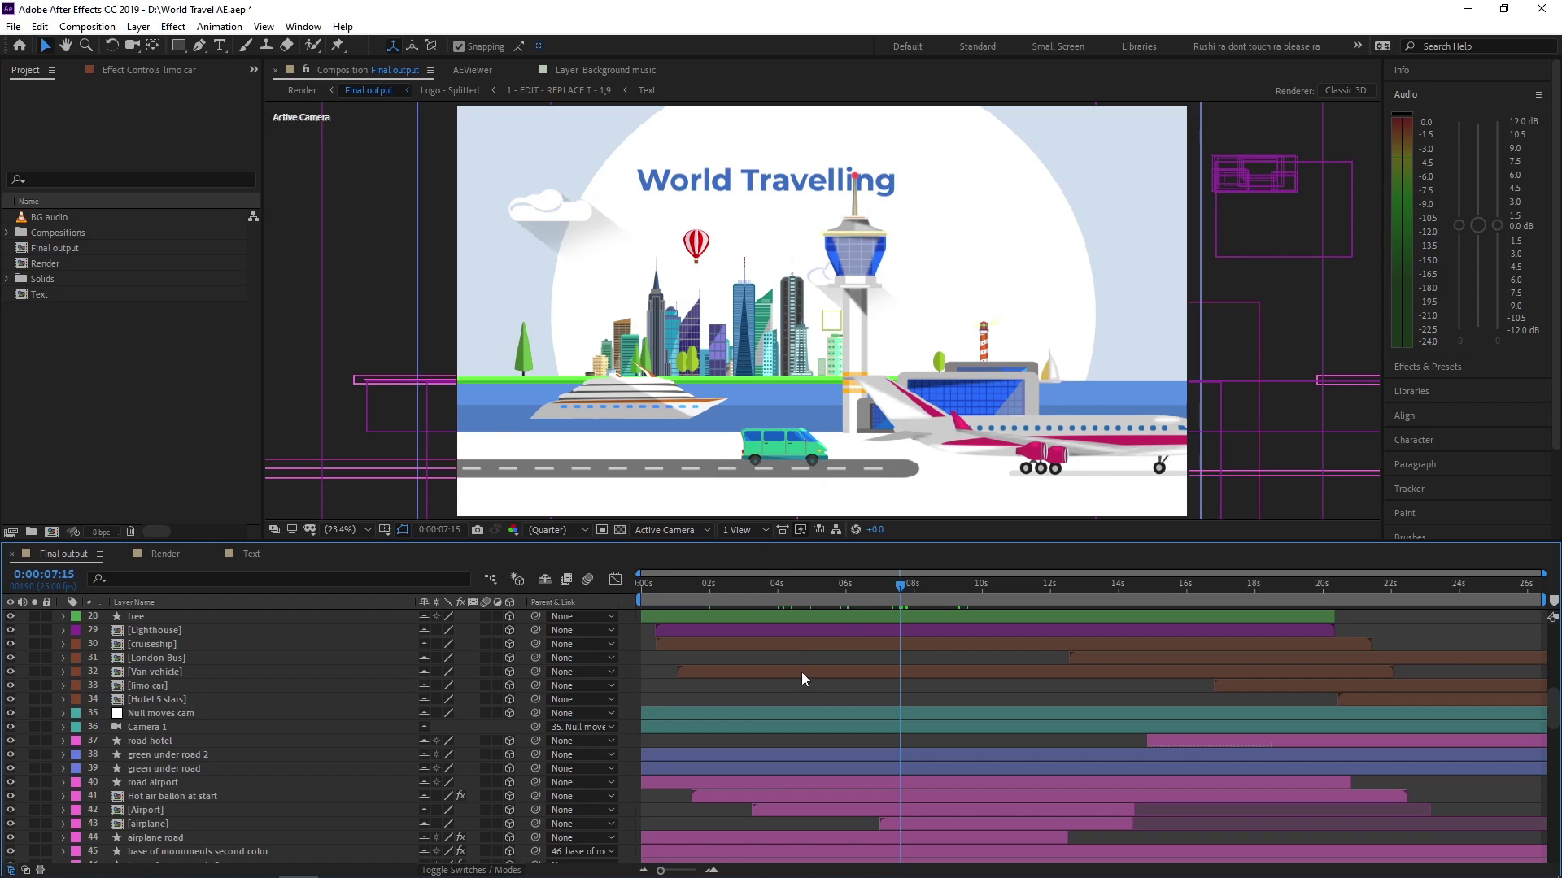
{"action": "left_click", "coordinate": [729, 673]}
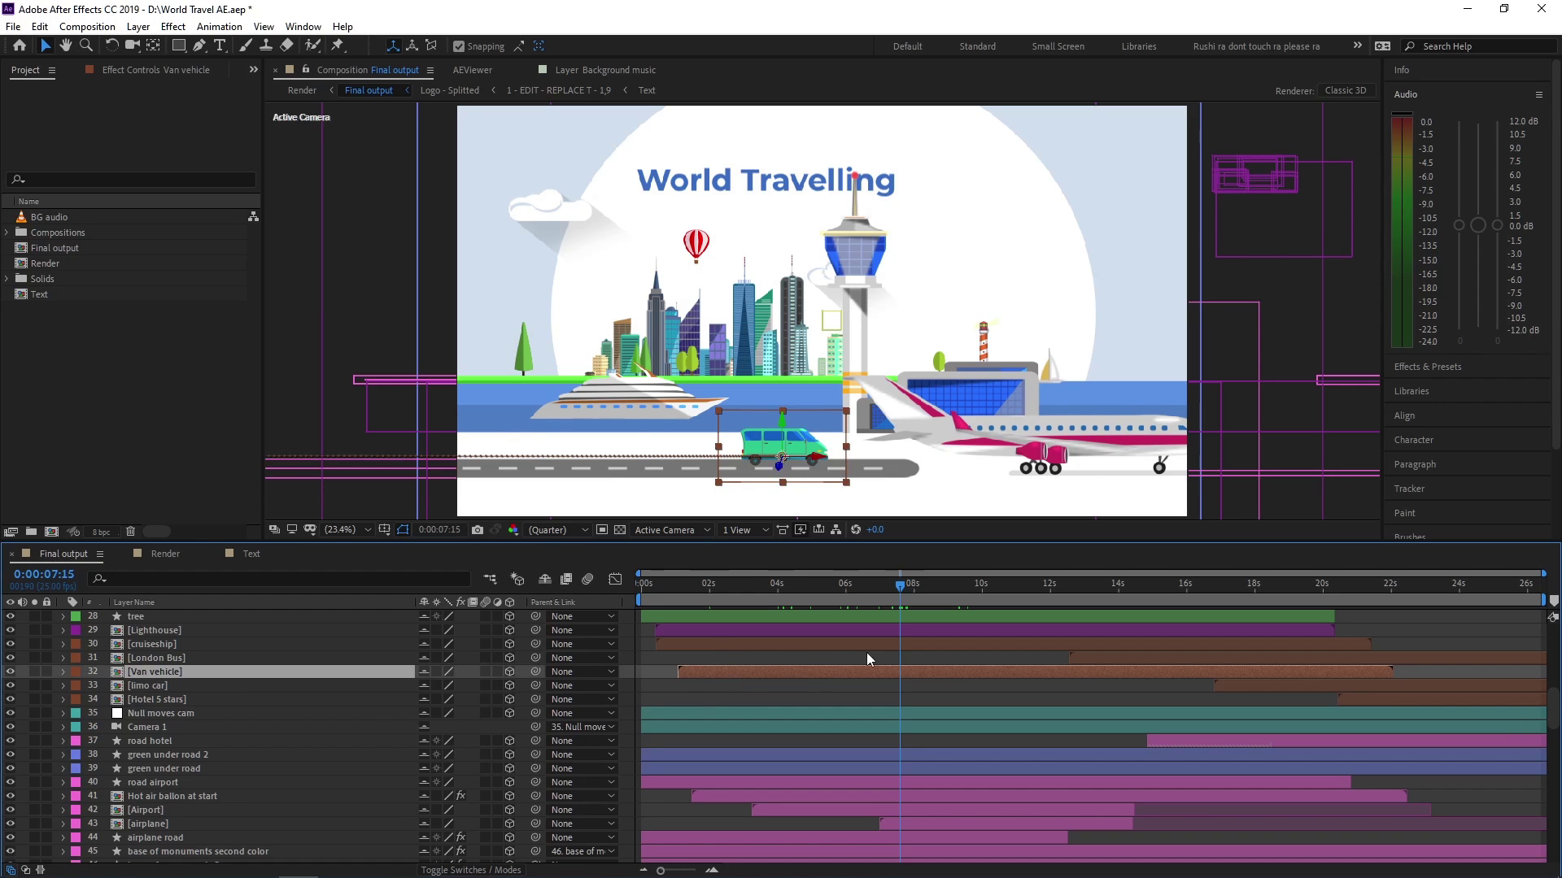
{"action": "left_click", "coordinate": [794, 652]}
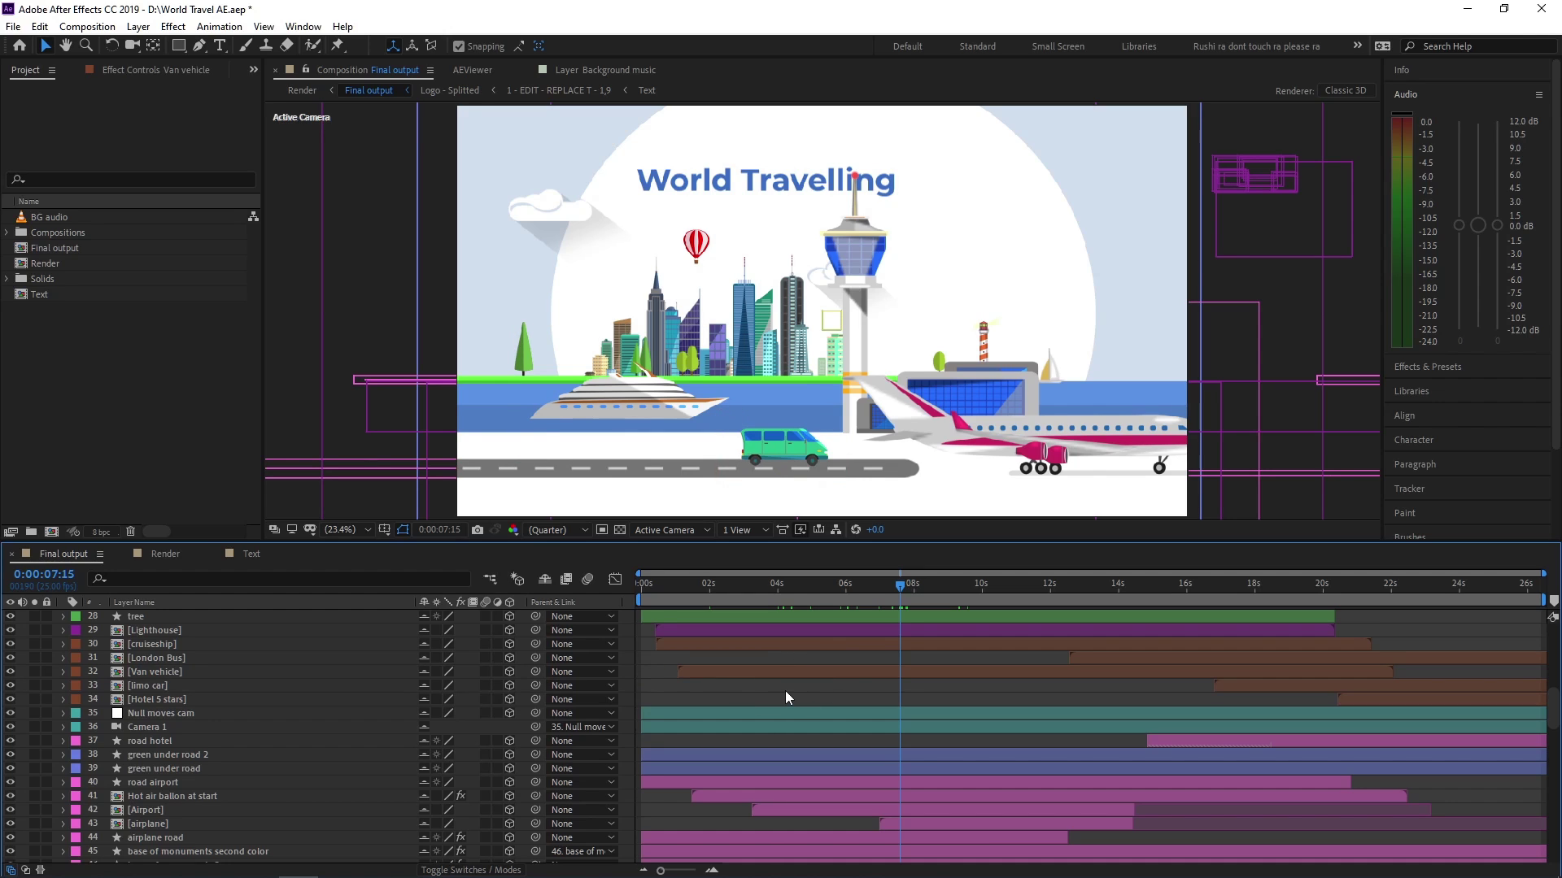
{"action": "key", "text": "grave"}
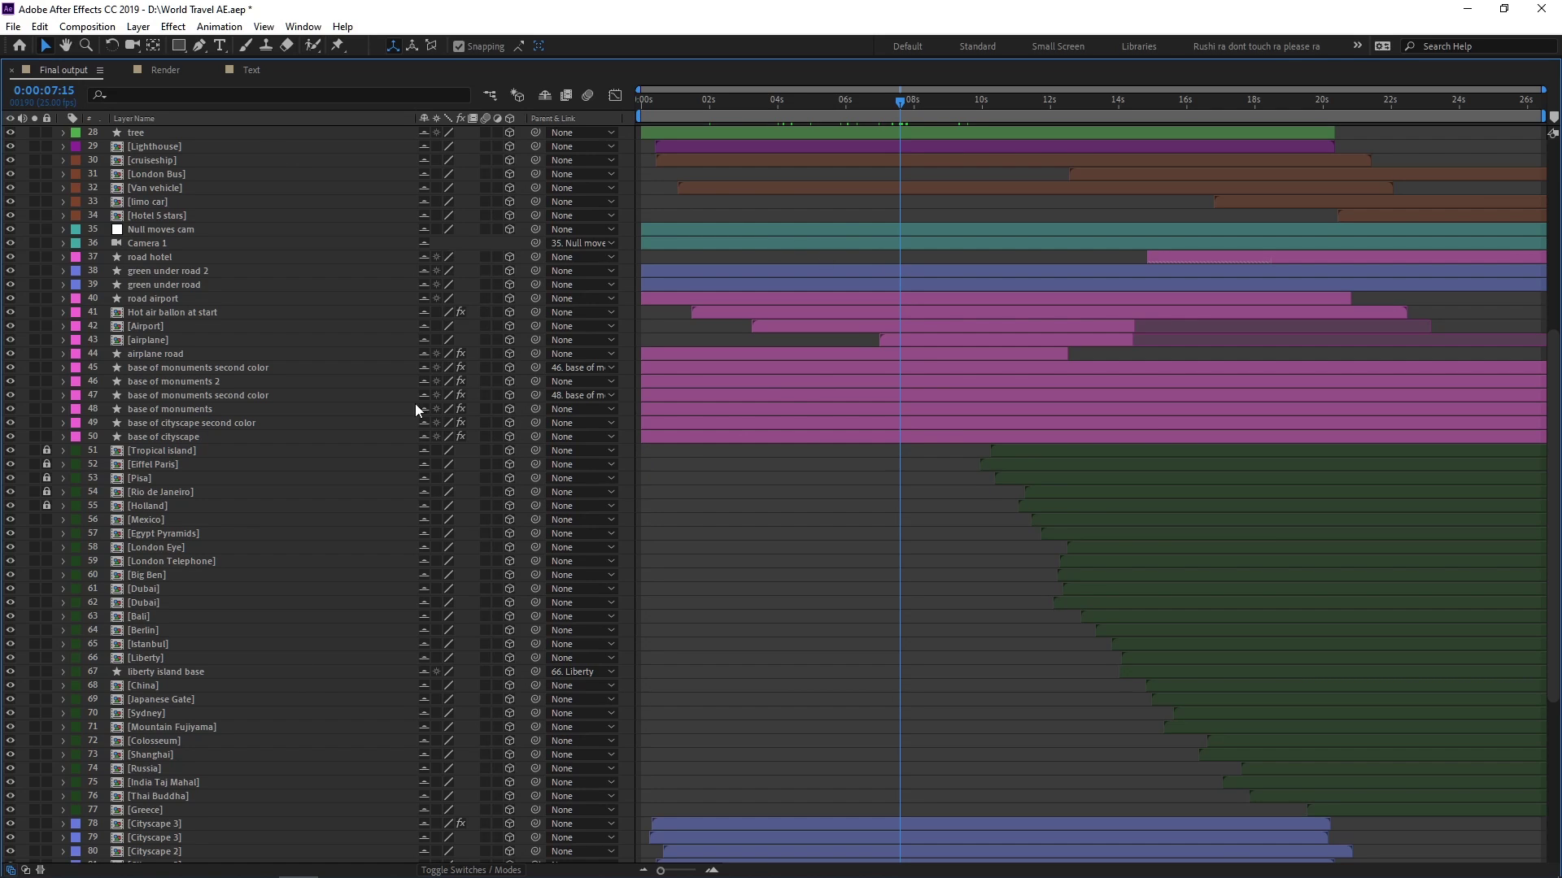
{"action": "key", "text": "grave"}
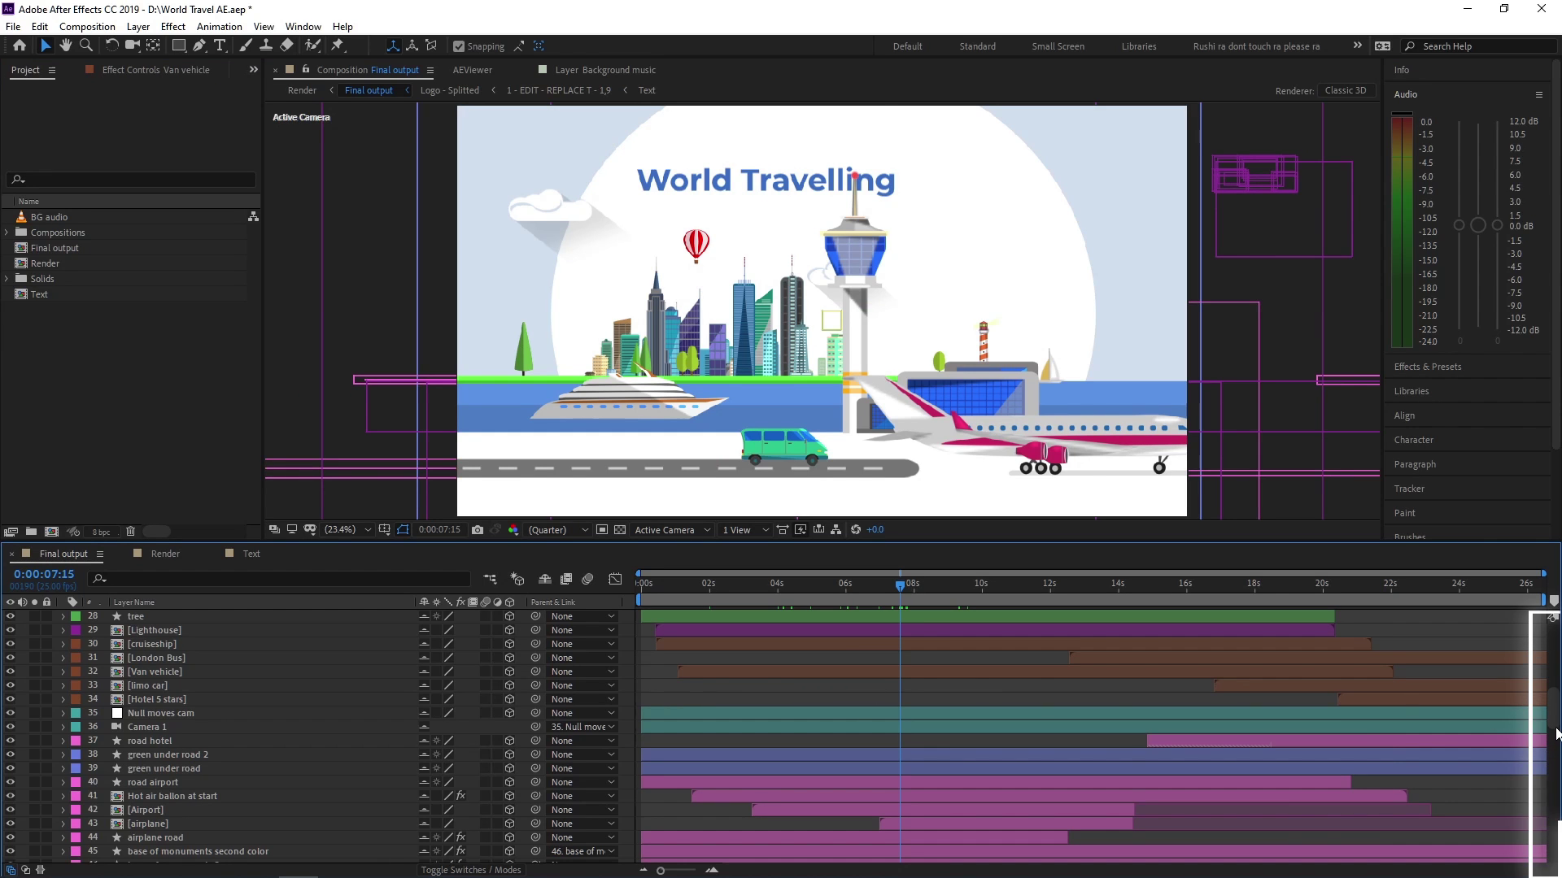
{"action": "scroll", "coordinate": [1537, 732], "scroll_direction": "up", "scroll_amount": 10}
{"action": "scroll", "coordinate": [1537, 732], "scroll_direction": "down", "scroll_amount": 8}
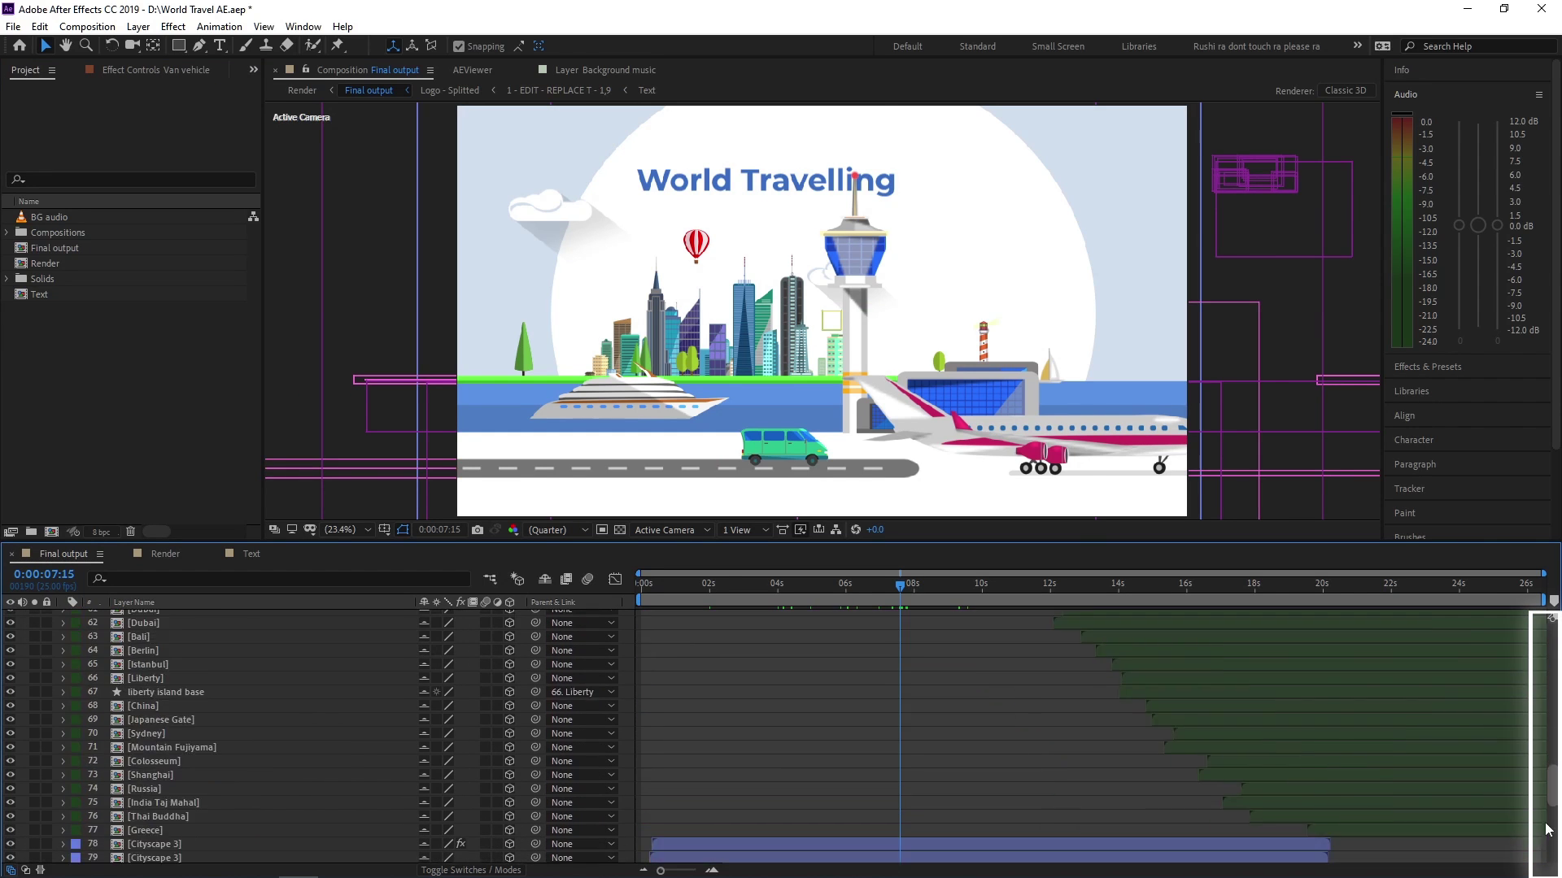
{"action": "scroll", "coordinate": [961, 616], "scroll_direction": "down", "scroll_amount": 5}
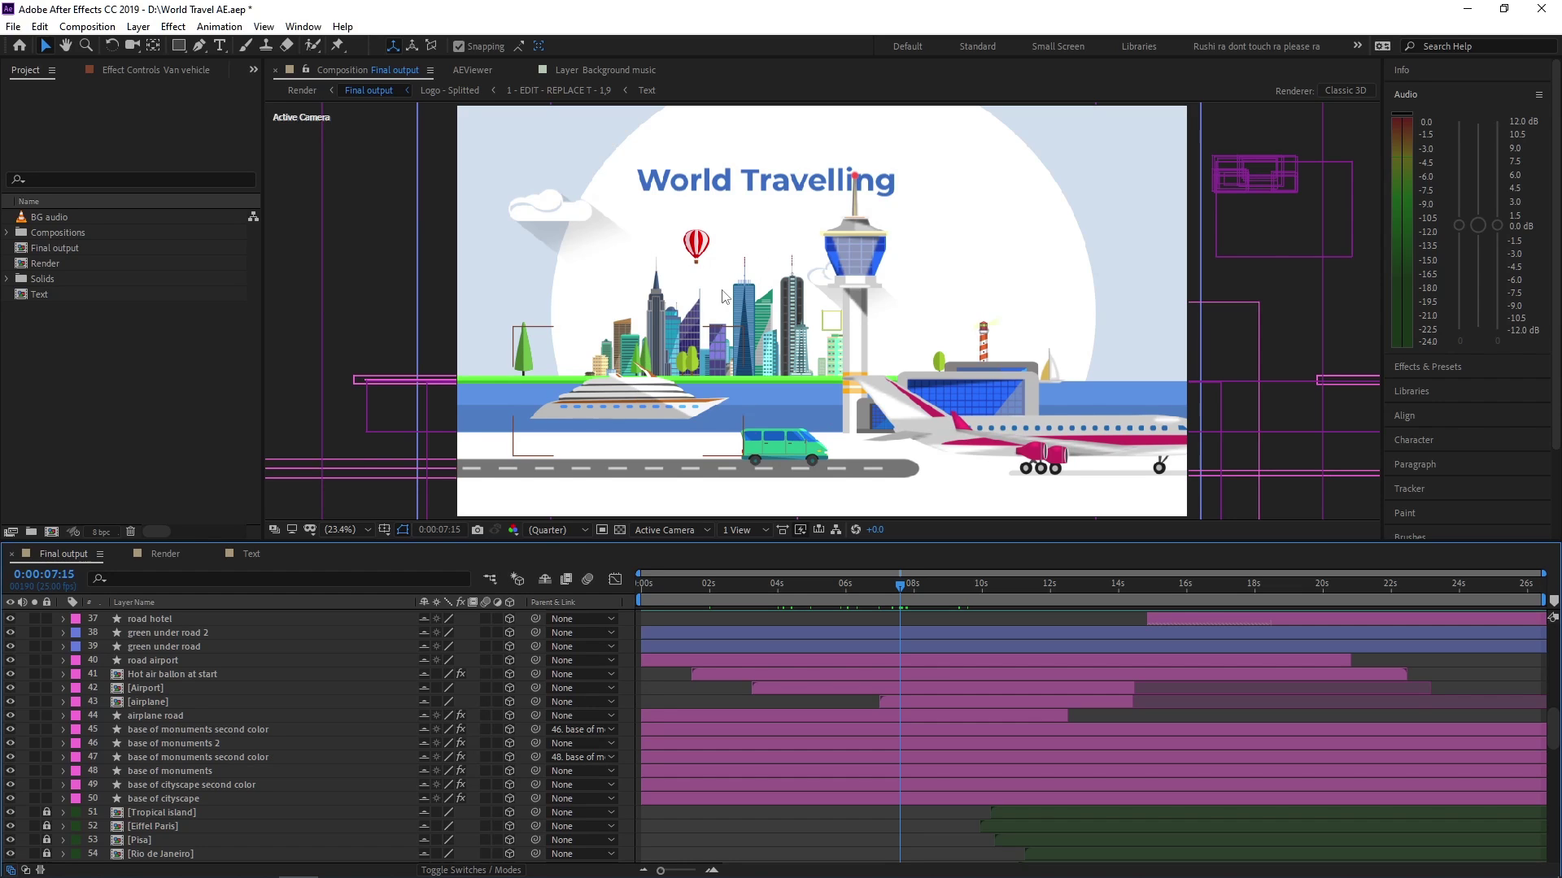
- Select the van in the viewer and its Van vehicle layer row, then bring up the View menu
{"action": "left_click", "coordinate": [789, 453]}
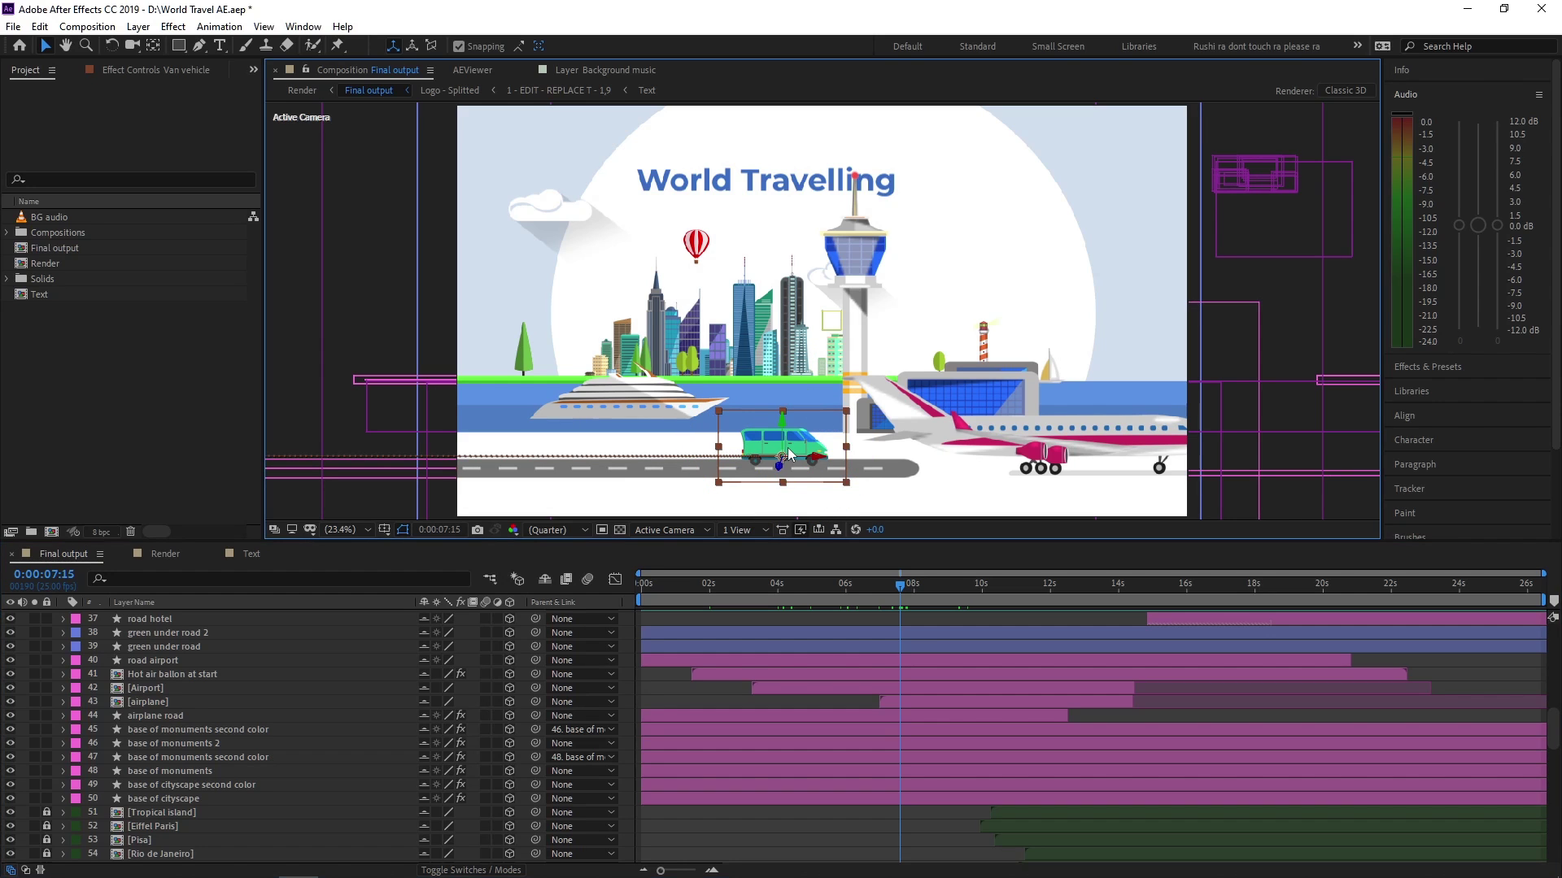
{"action": "scroll", "coordinate": [296, 691], "scroll_direction": "up", "scroll_amount": 4}
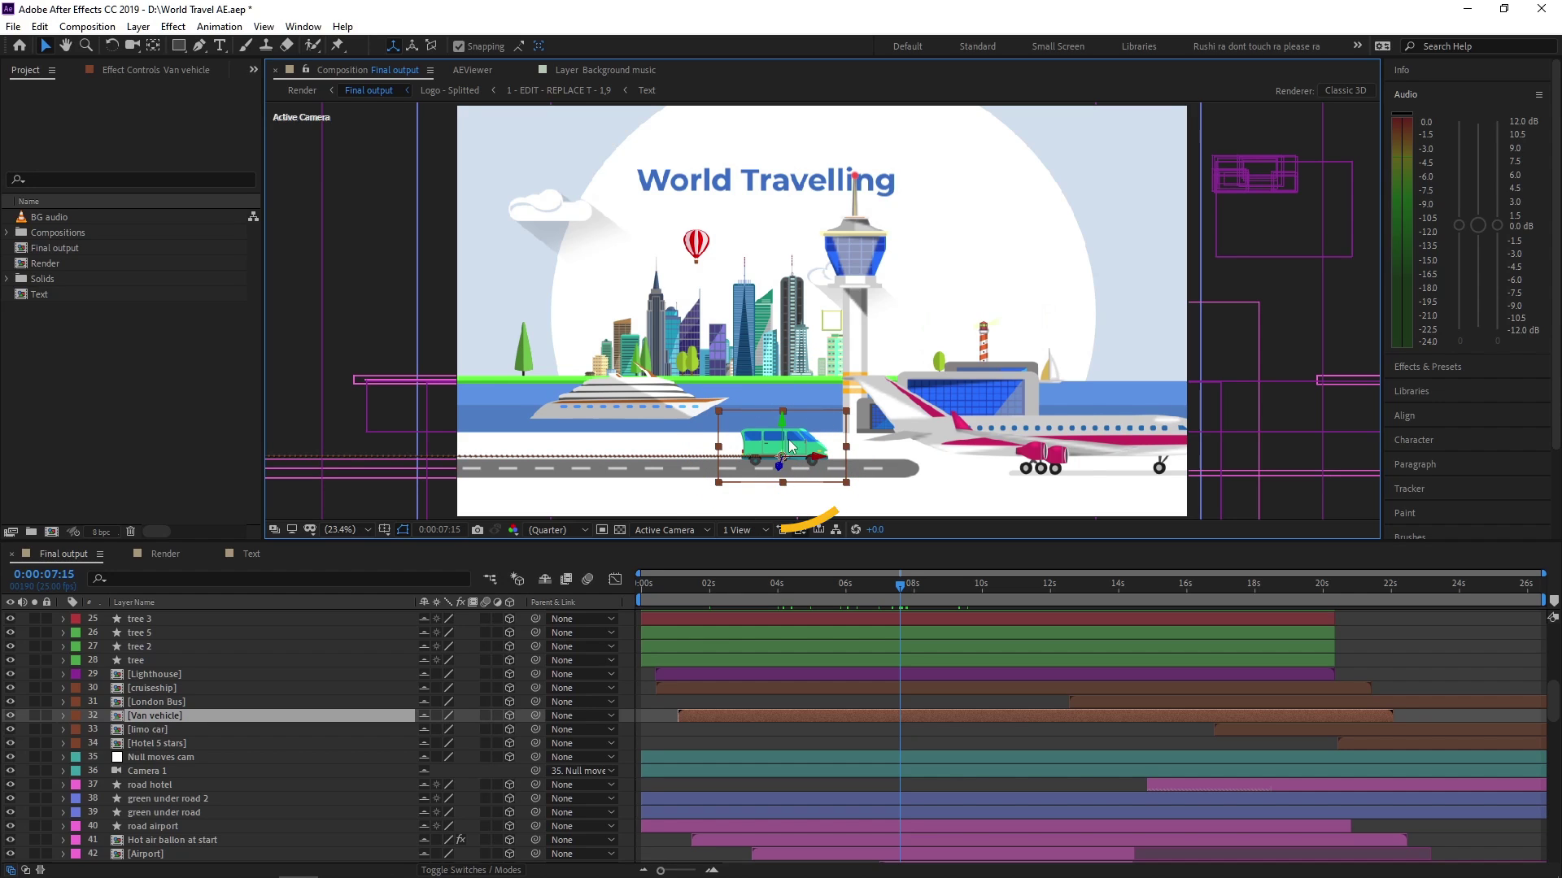
{"action": "left_click", "coordinate": [159, 715]}
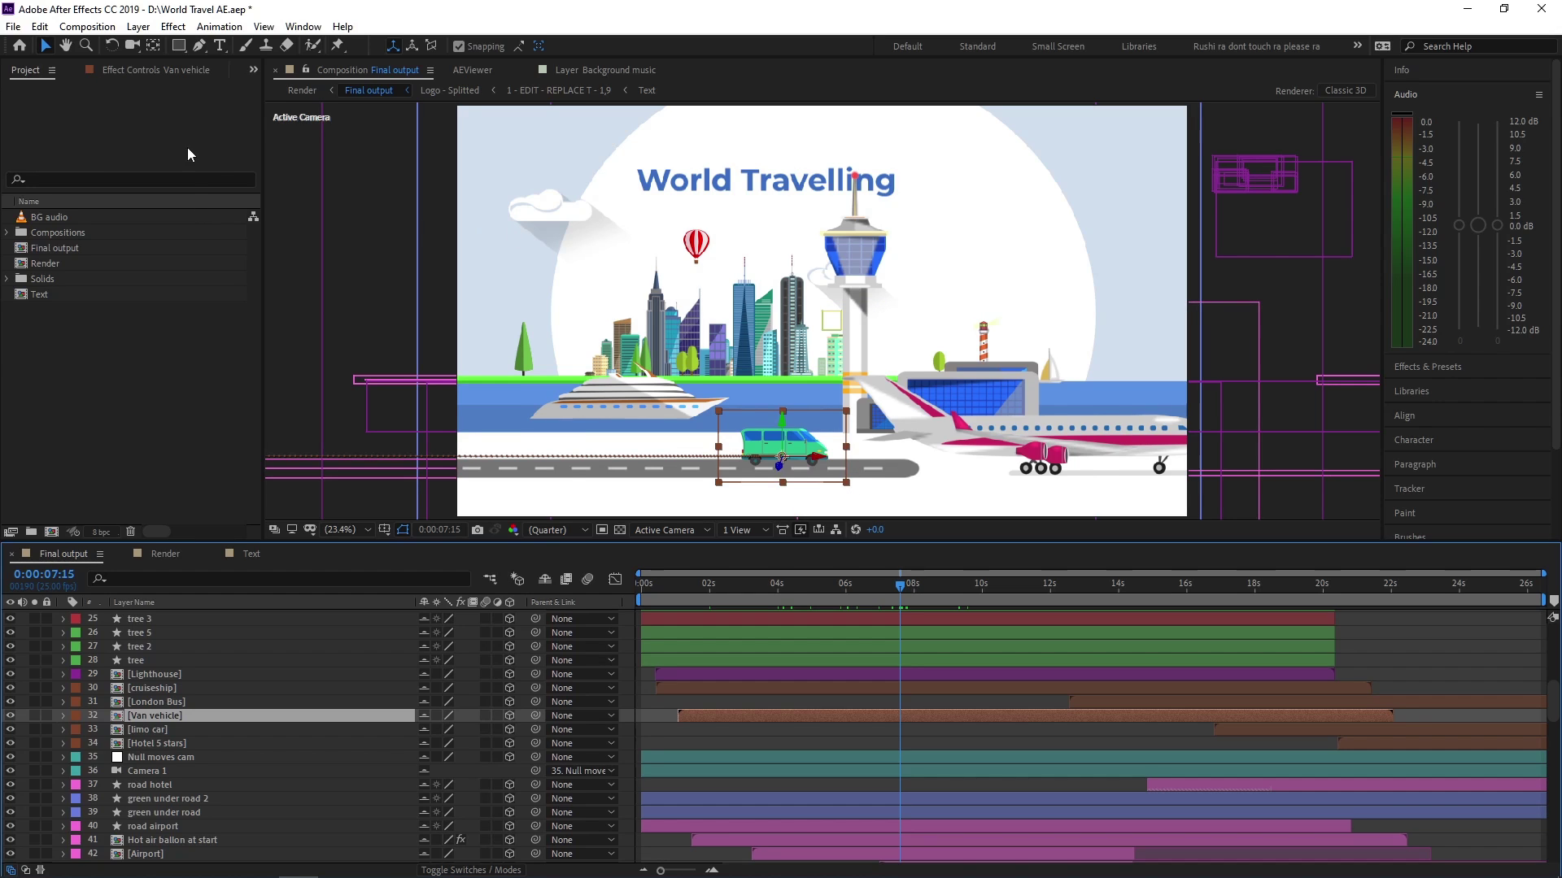
{"action": "left_click", "coordinate": [263, 26]}
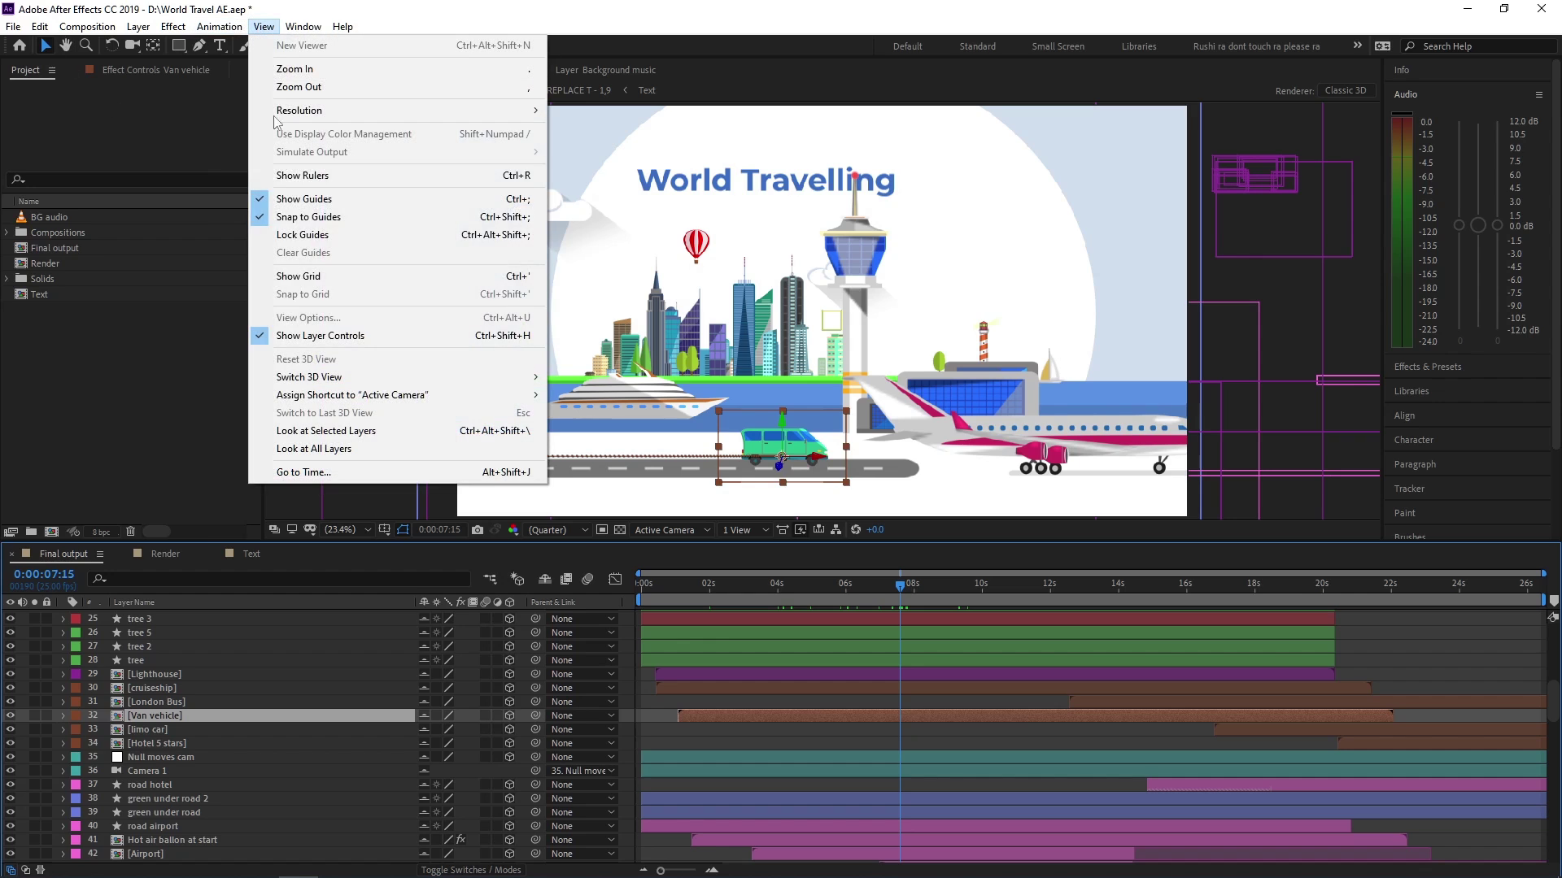
{"action": "left_click", "coordinate": [317, 336]}
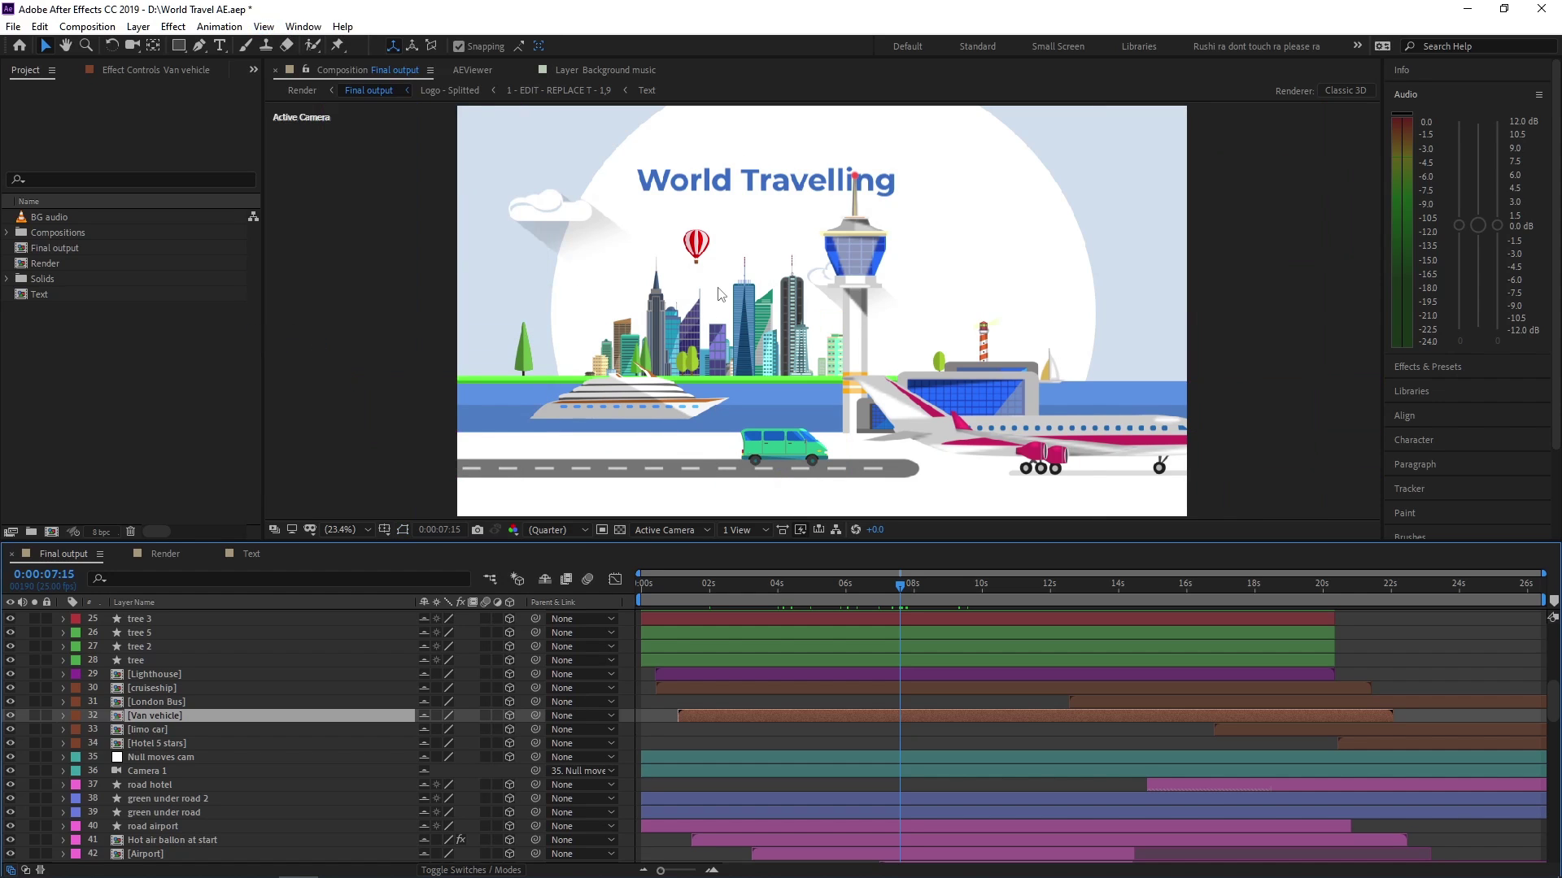
{"action": "left_click", "coordinate": [264, 27]}
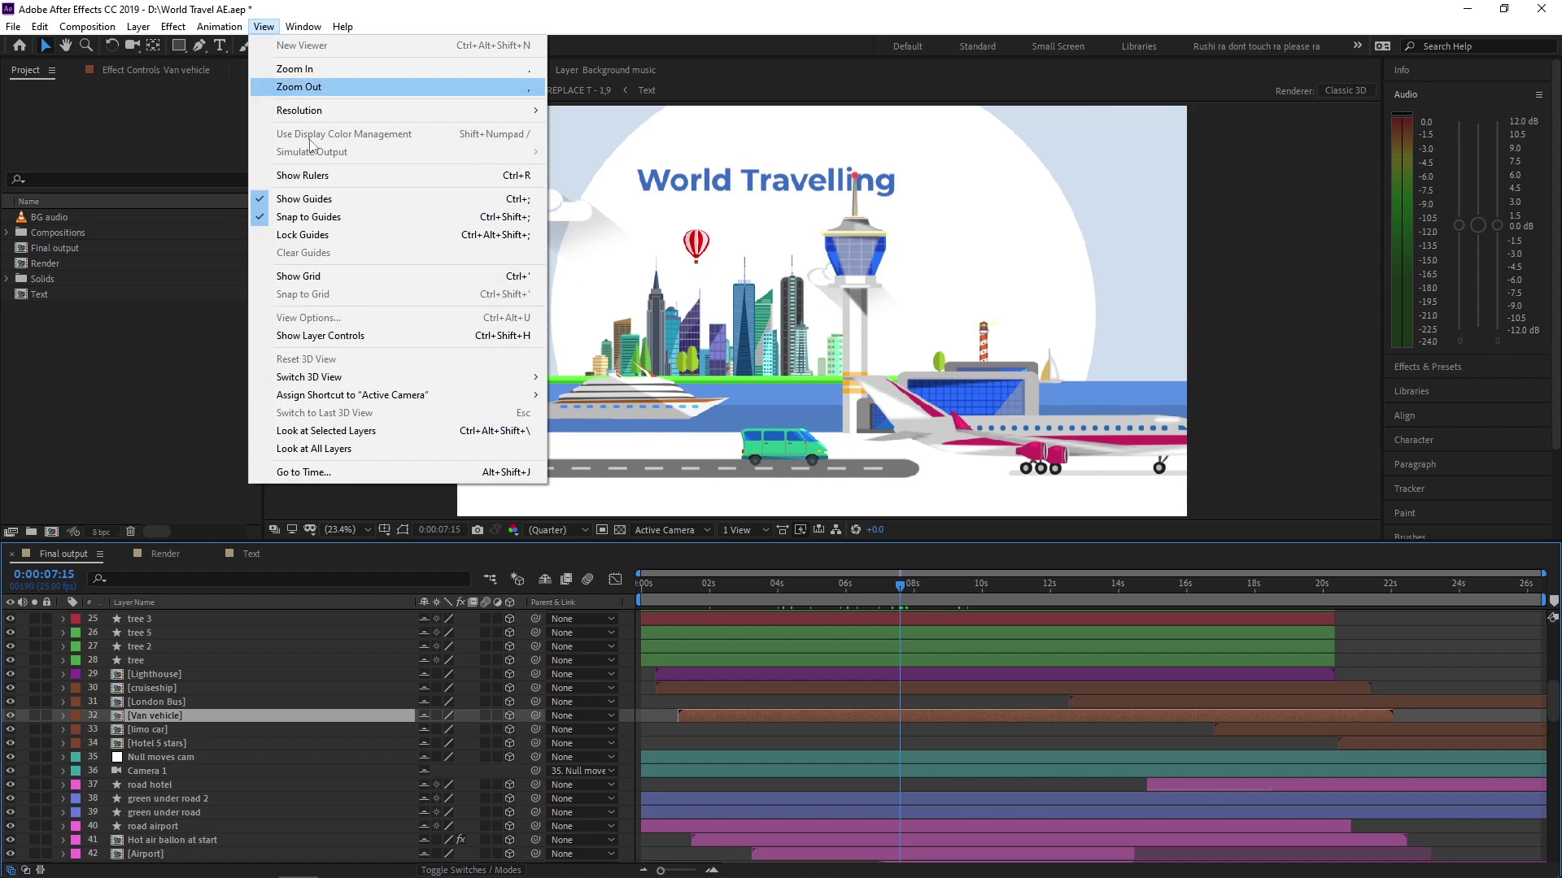
{"action": "left_click", "coordinate": [335, 337]}
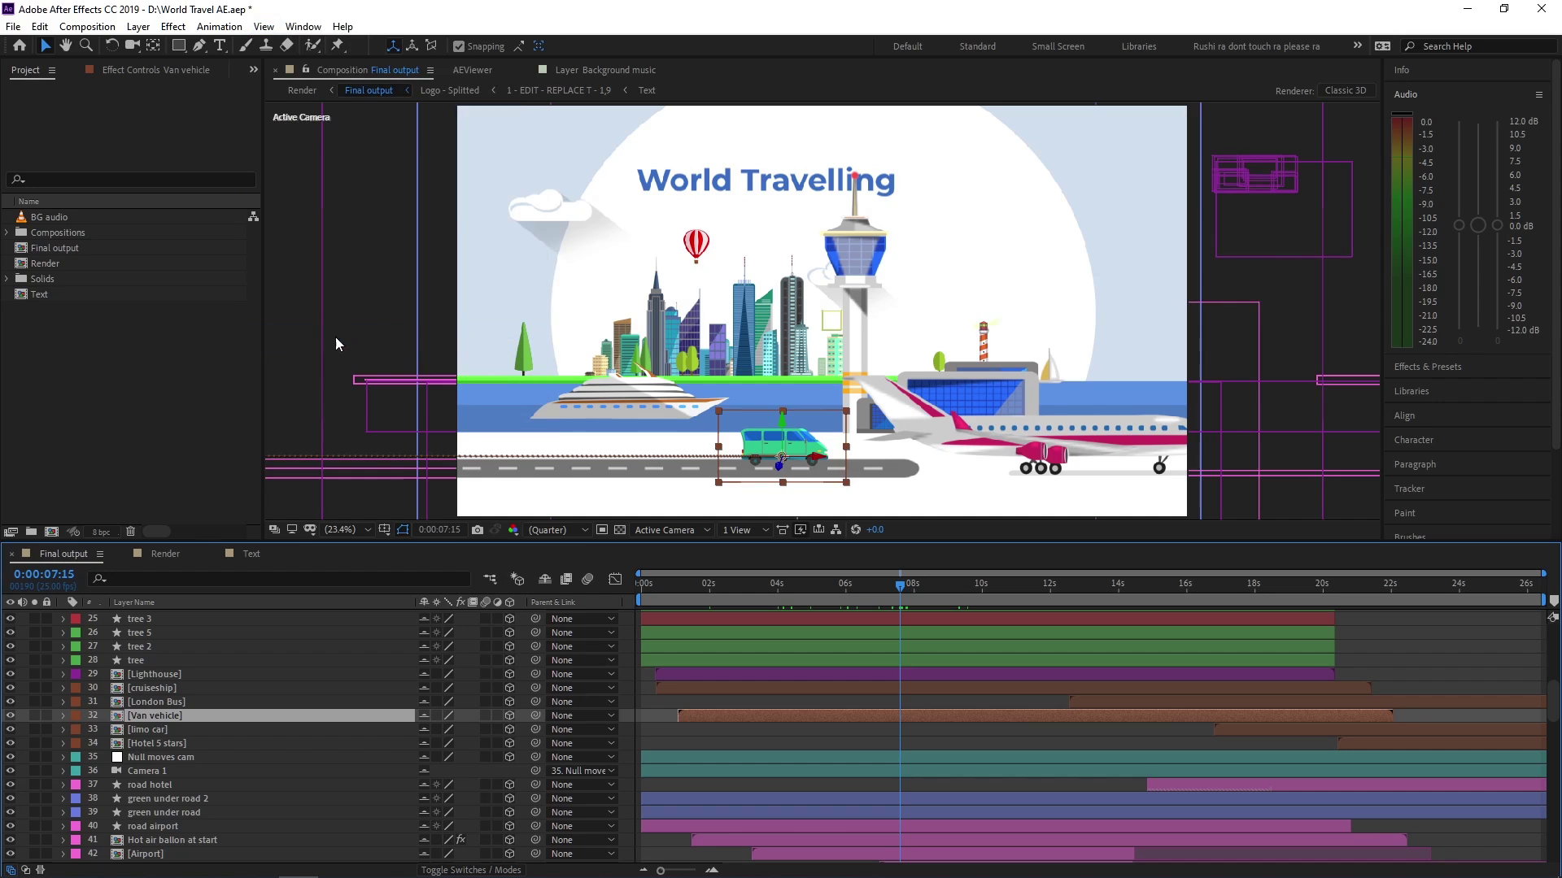
{"action": "left_click", "coordinate": [767, 743]}
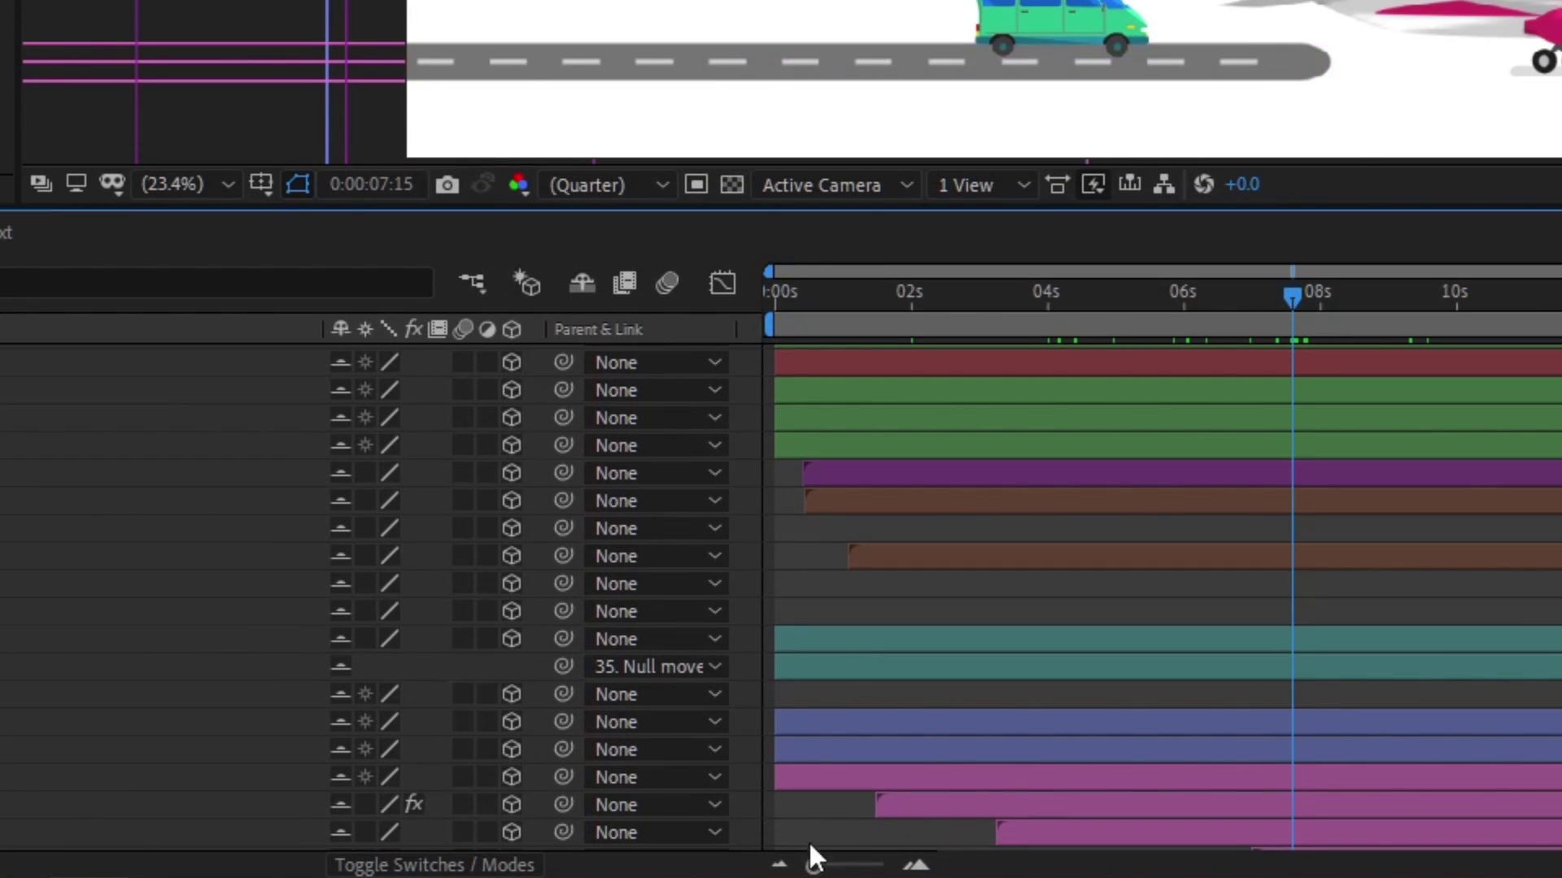
- Zoom the Timeline's time ruler in toward individual frames with the zoom slider
{"action": "mouse_move", "coordinate": [814, 866]}
{"action": "left_mouse_down"}
{"action": "mouse_move", "coordinate": [885, 869]}
{"action": "mouse_move", "coordinate": [813, 867]}
{"action": "left_mouse_up"}
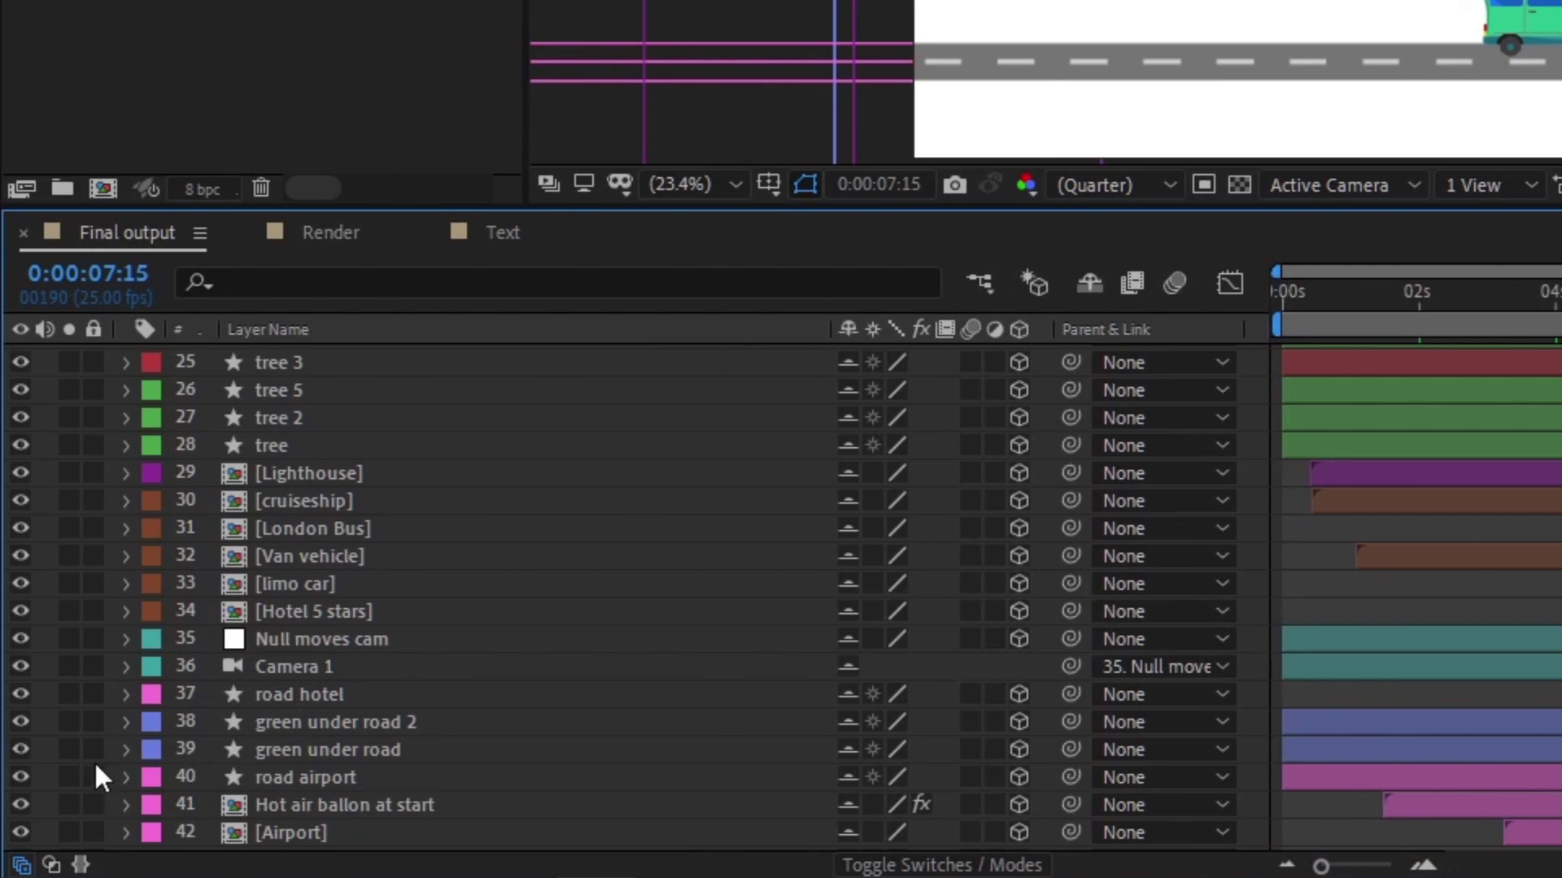
- Toggle the In/Out/Duration/Stretch columns, leaving them and the Mode/TrkMat columns hidden
{"action": "left_click", "coordinate": [53, 866]}
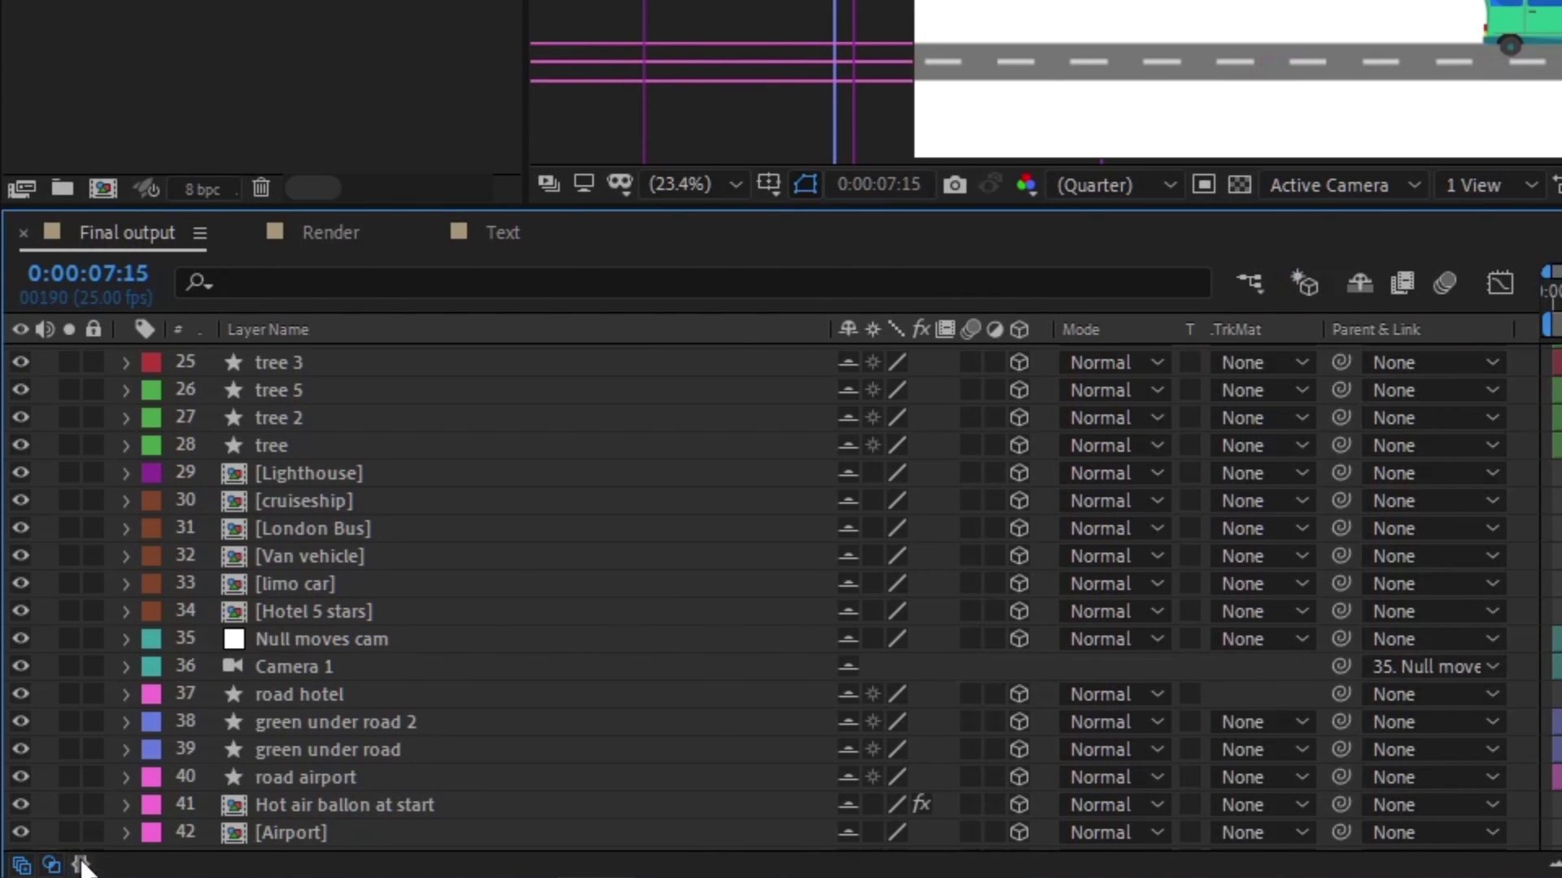
{"action": "left_click", "coordinate": [81, 865]}
{"action": "left_click", "coordinate": [80, 865]}
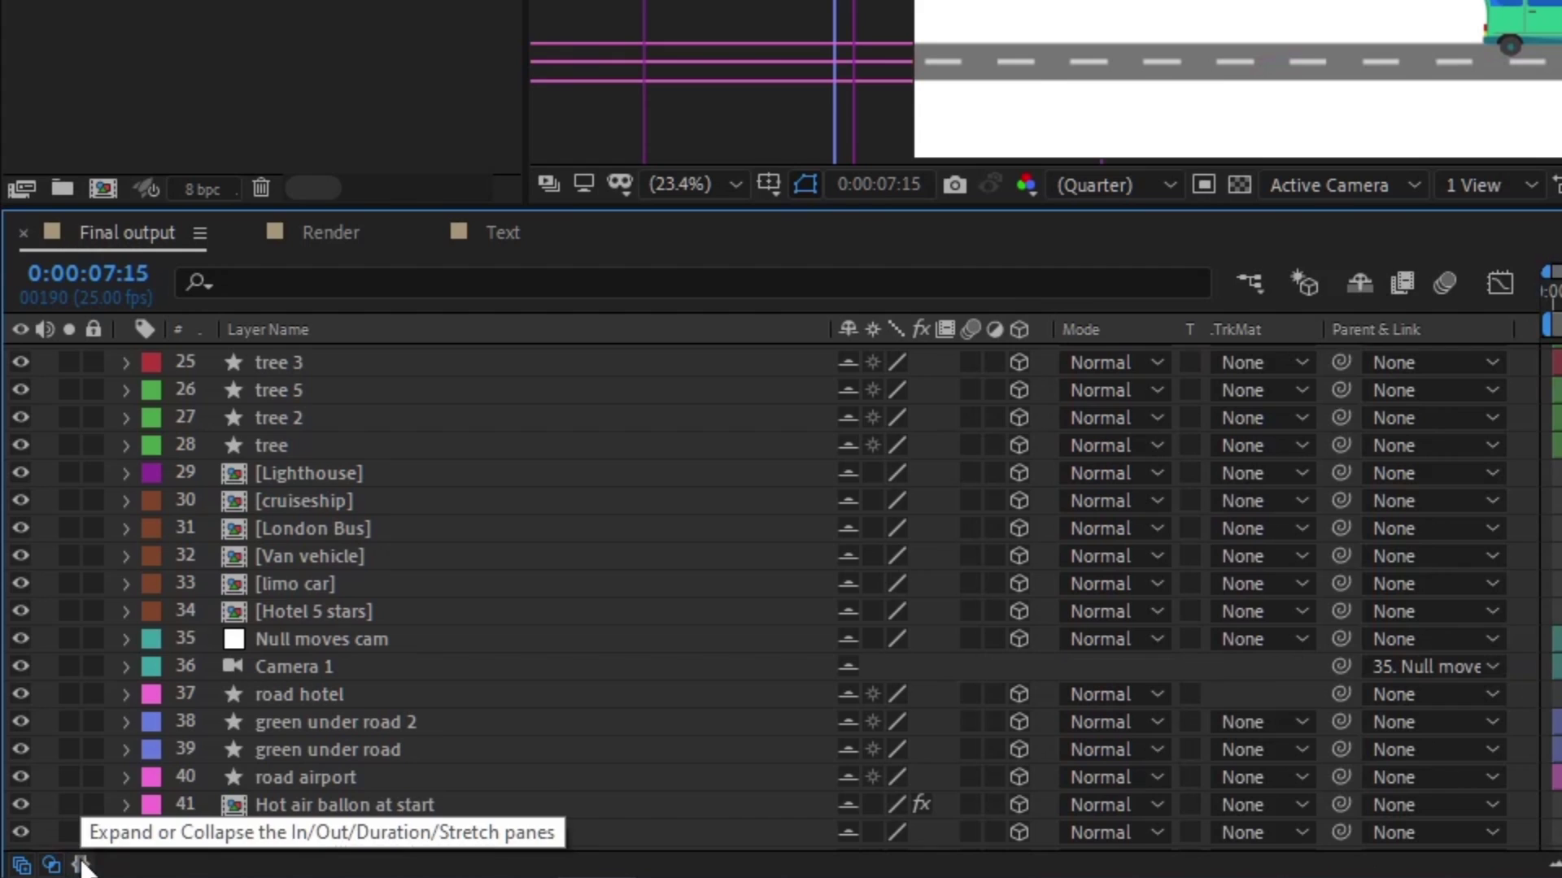
{"action": "left_click", "coordinate": [80, 865]}
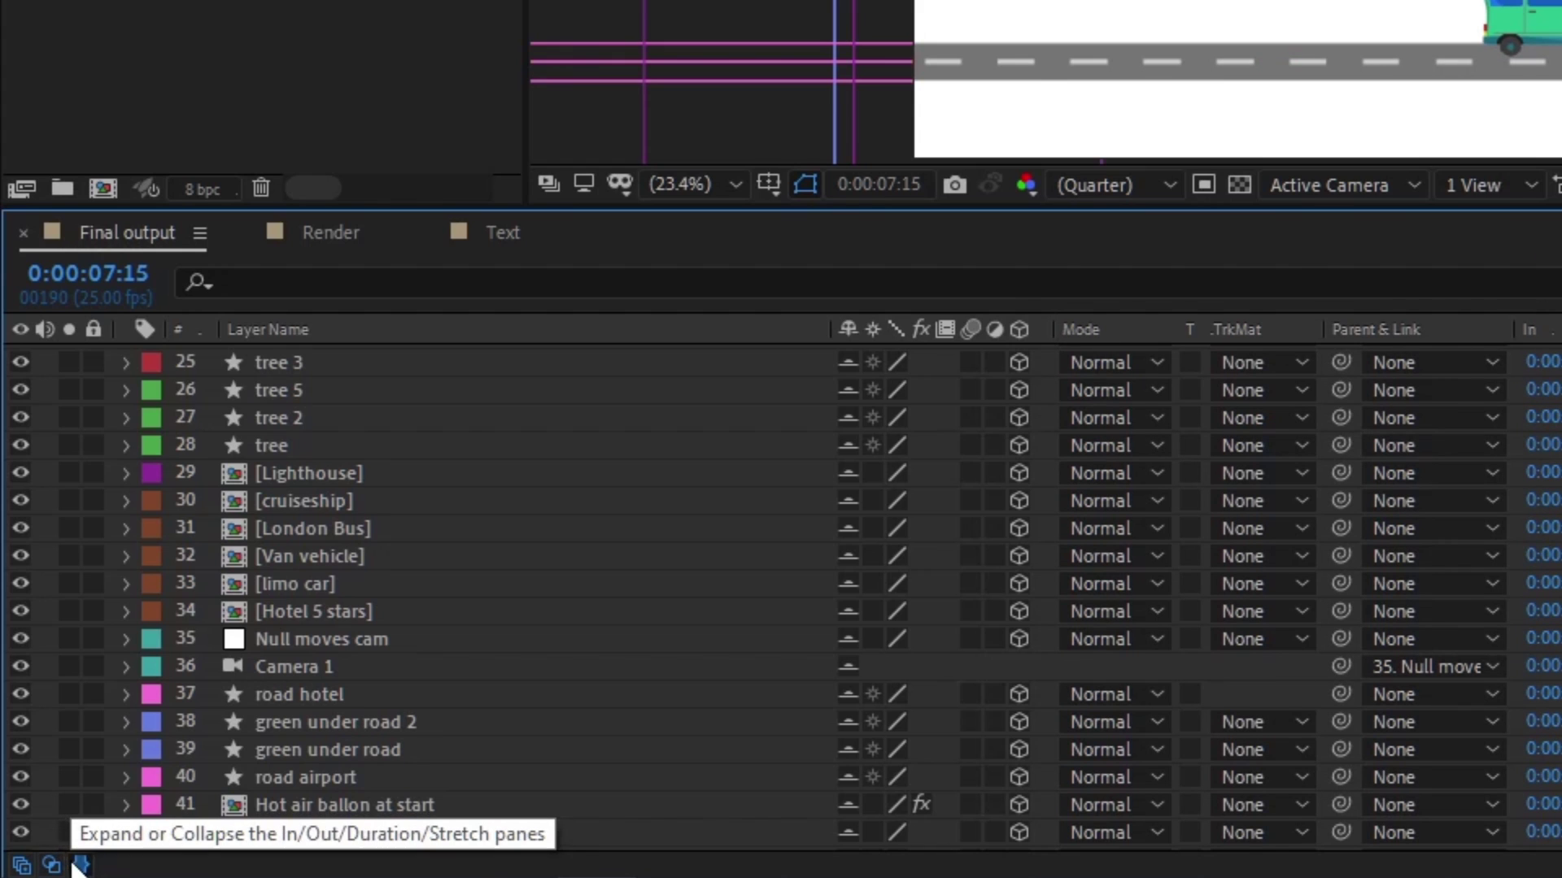
{"action": "left_click", "coordinate": [80, 866]}
{"action": "left_click", "coordinate": [80, 866]}
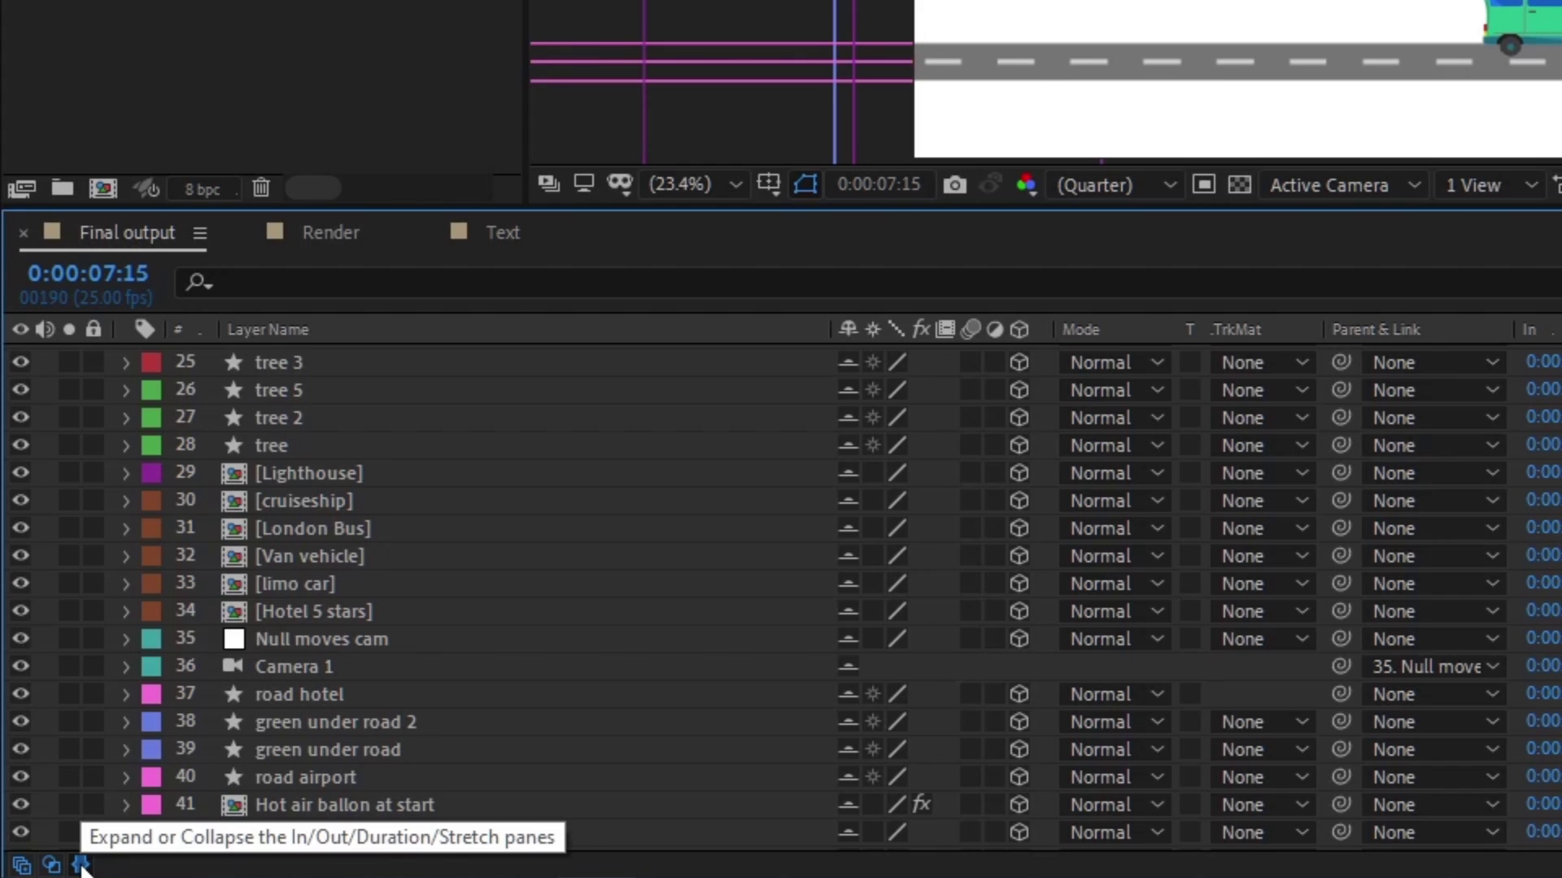
{"action": "left_click", "coordinate": [80, 866]}
{"action": "left_click", "coordinate": [80, 865]}
{"action": "left_click", "coordinate": [80, 866]}
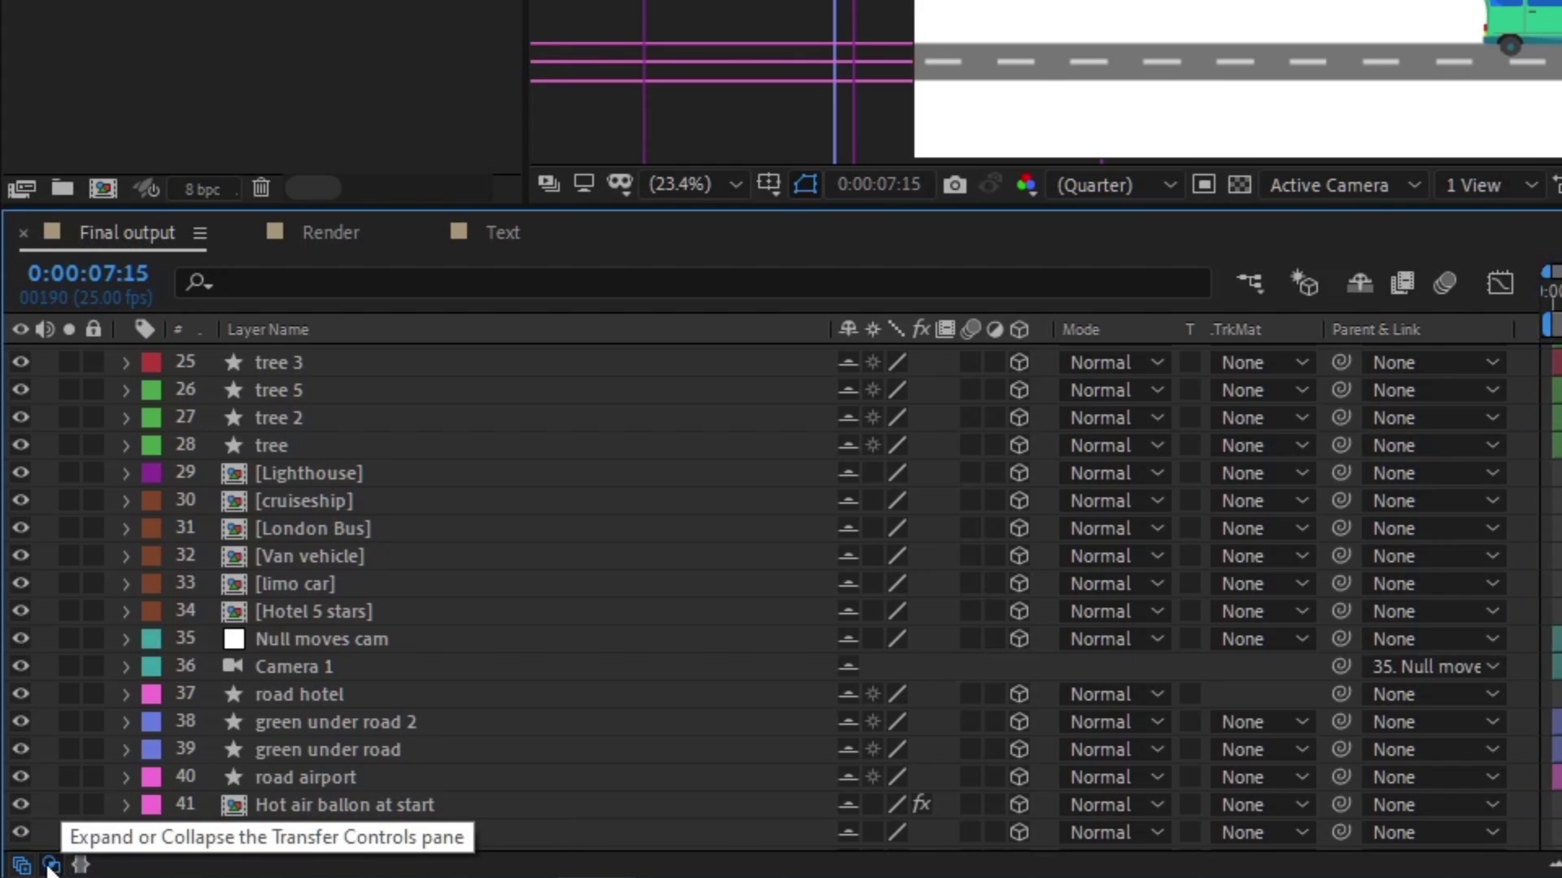
{"action": "left_click", "coordinate": [50, 865]}
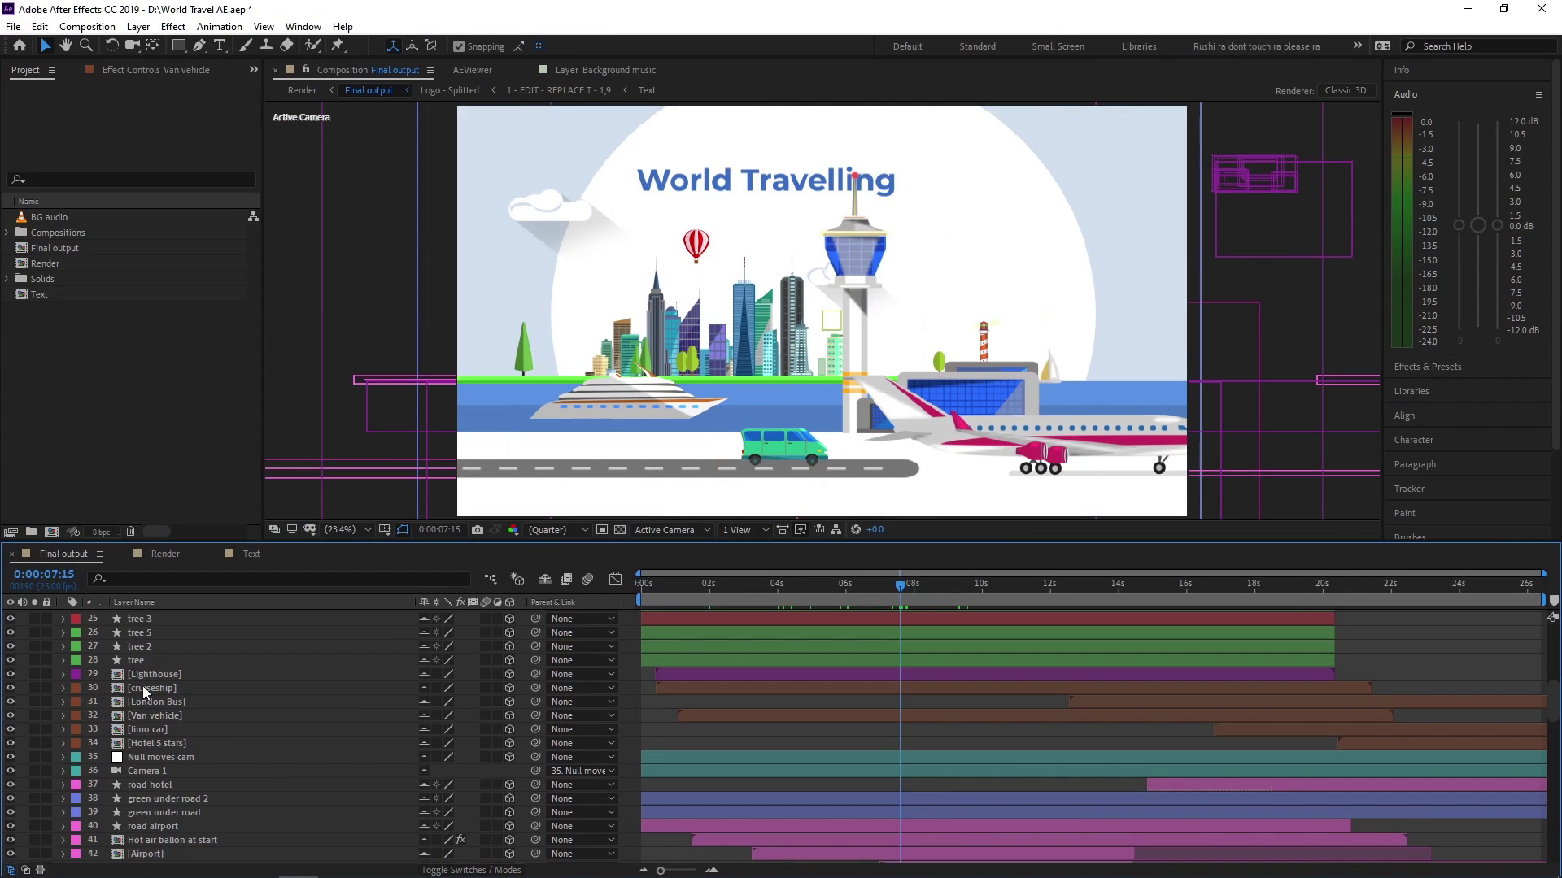
{"action": "left_click", "coordinate": [157, 719]}
{"action": "left_click", "coordinate": [10, 716]}
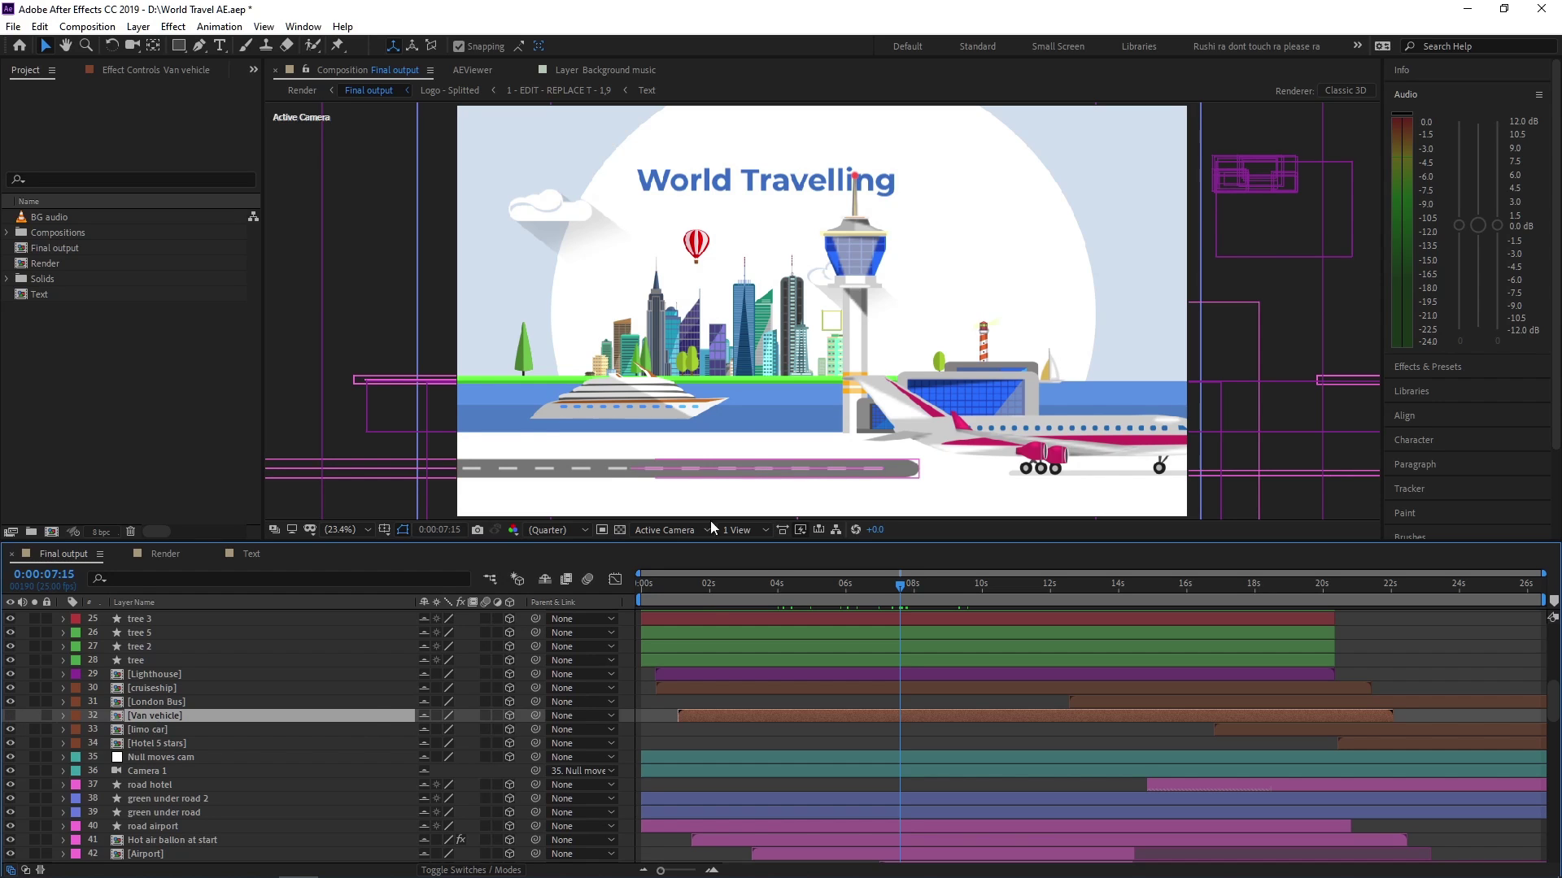
{"action": "left_click", "coordinate": [10, 716]}
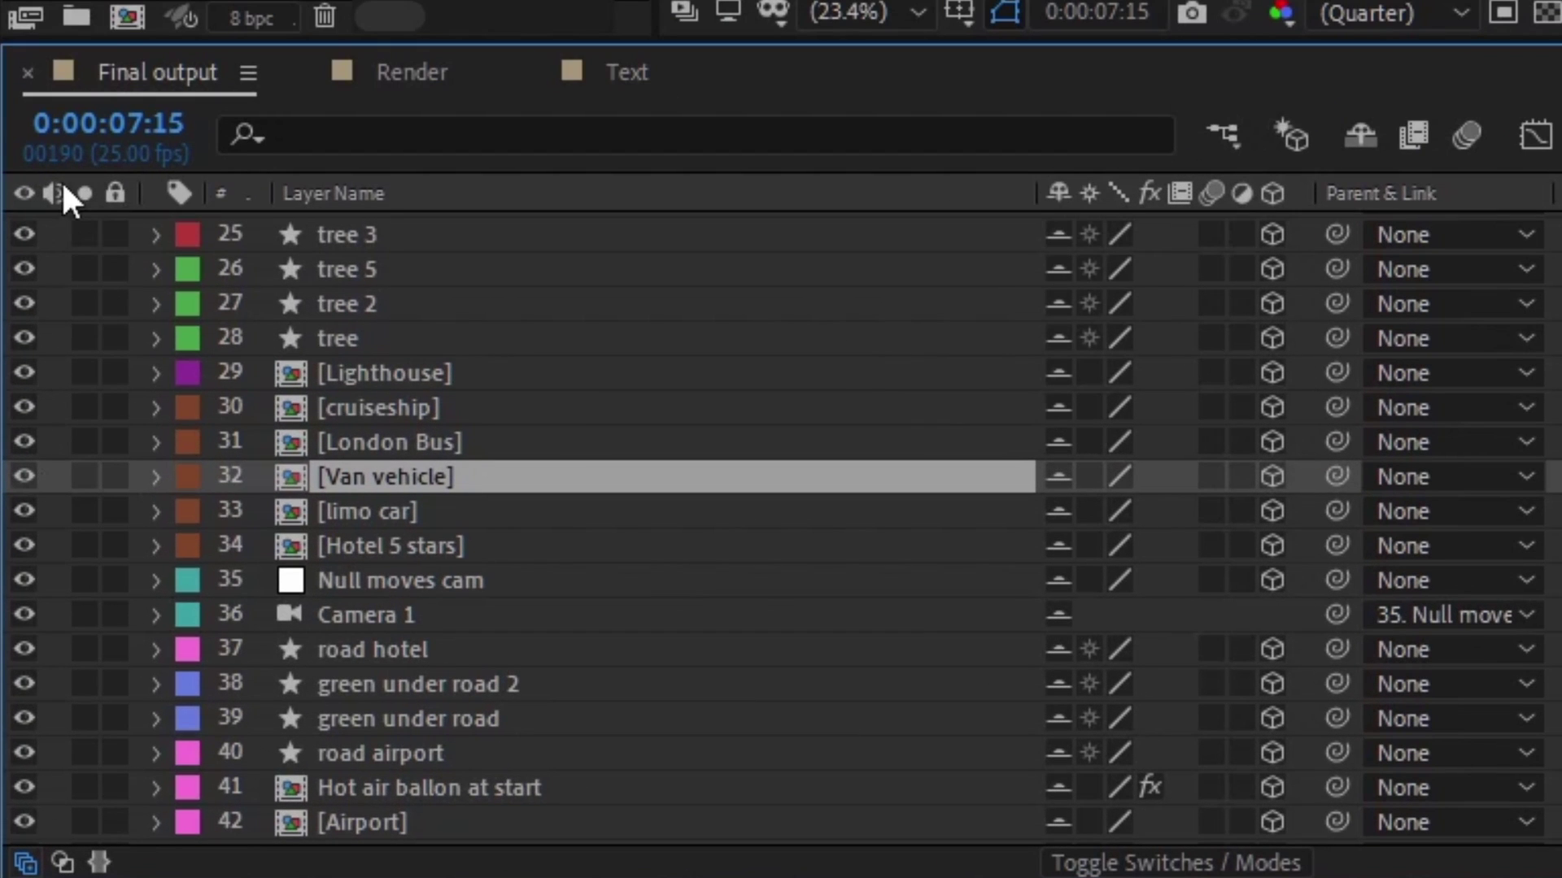
- Expand Background music's Audio Levels and Waveform, turn its audio back on, then collapse it
{"action": "scroll", "coordinate": [391, 376], "scroll_direction": "up", "scroll_amount": 8}
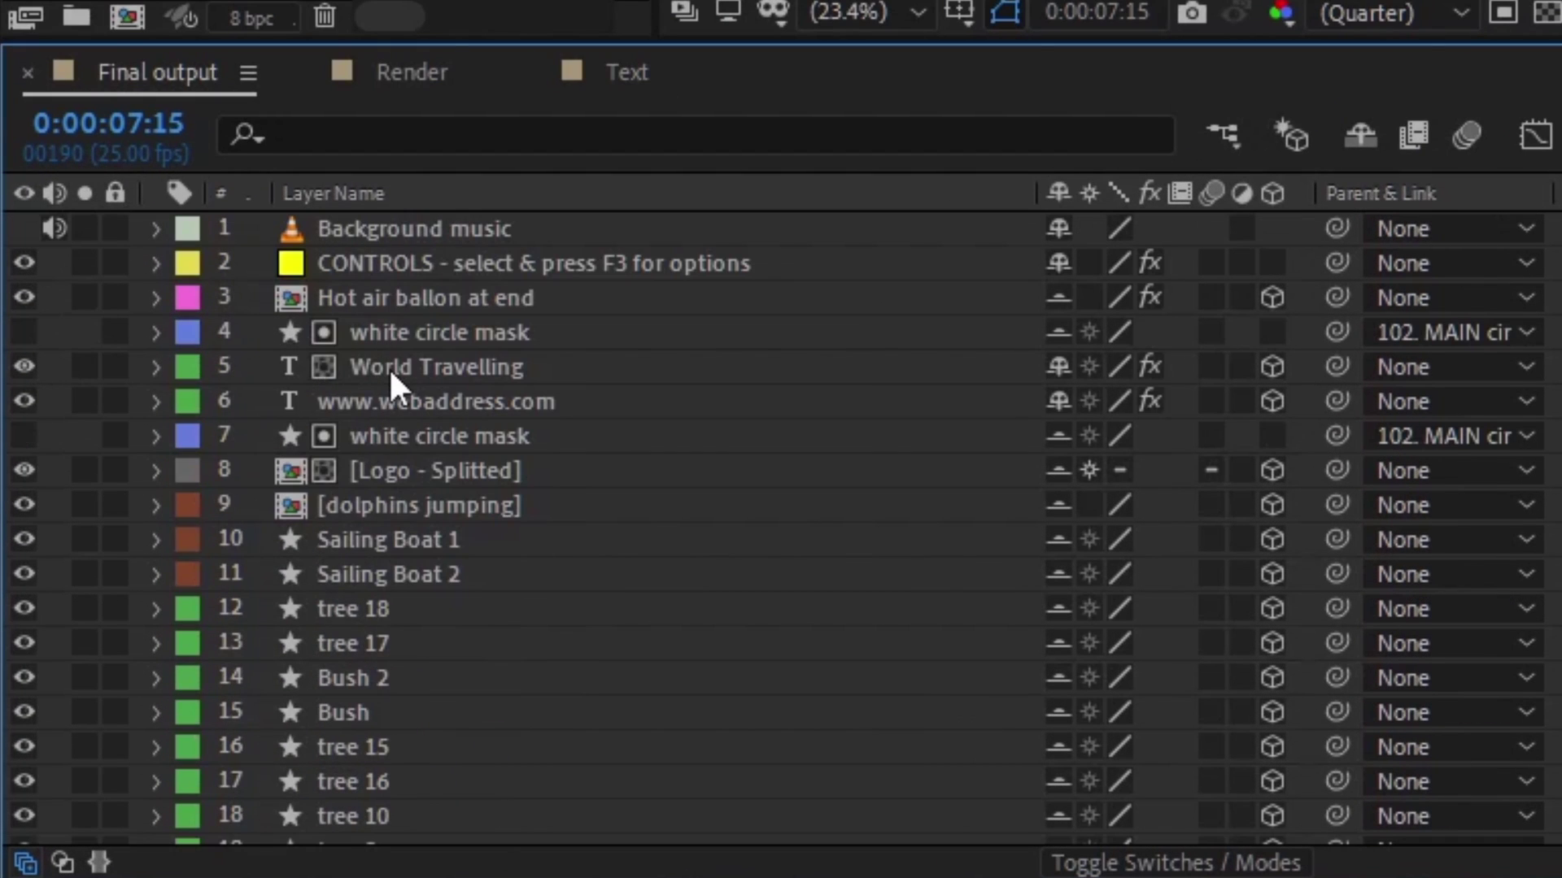
{"action": "left_click", "coordinate": [427, 229]}
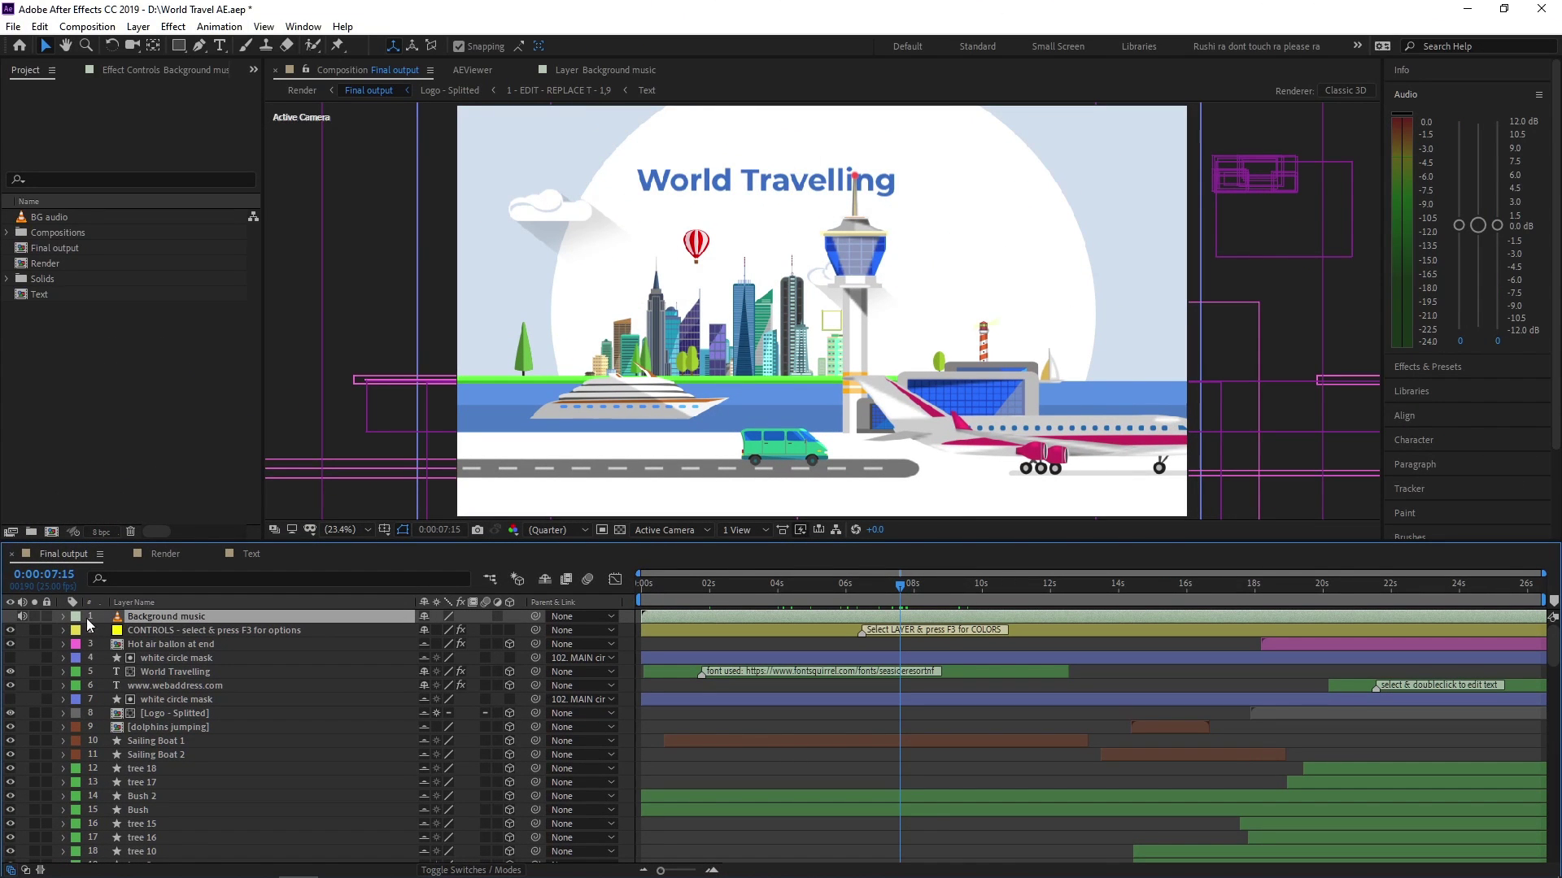
{"action": "left_click", "coordinate": [64, 617]}
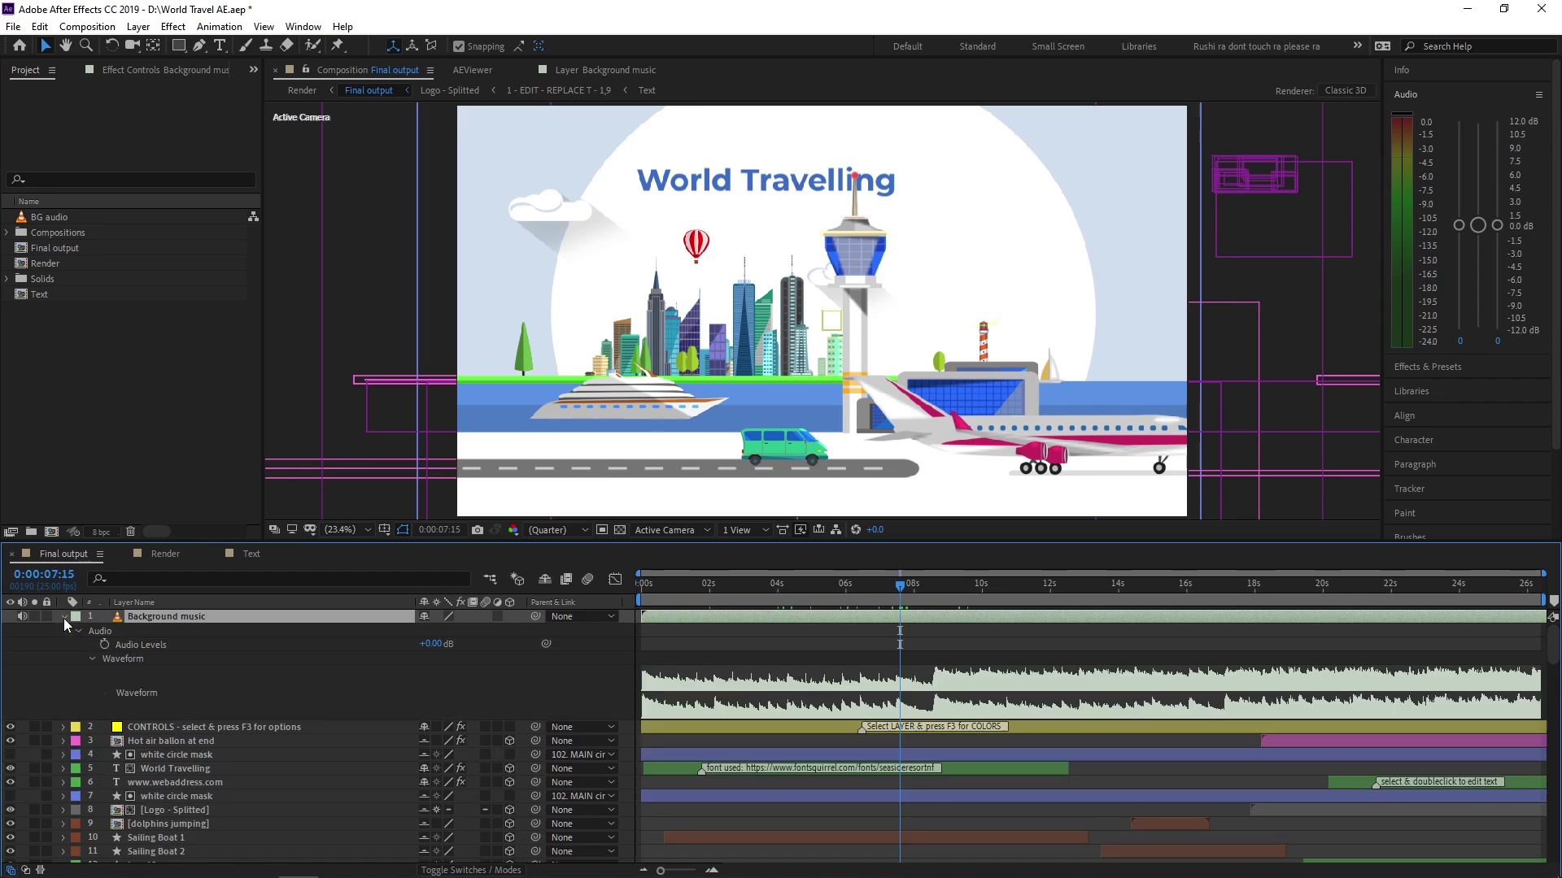
{"action": "left_click", "coordinate": [92, 660]}
{"action": "left_click", "coordinate": [92, 661]}
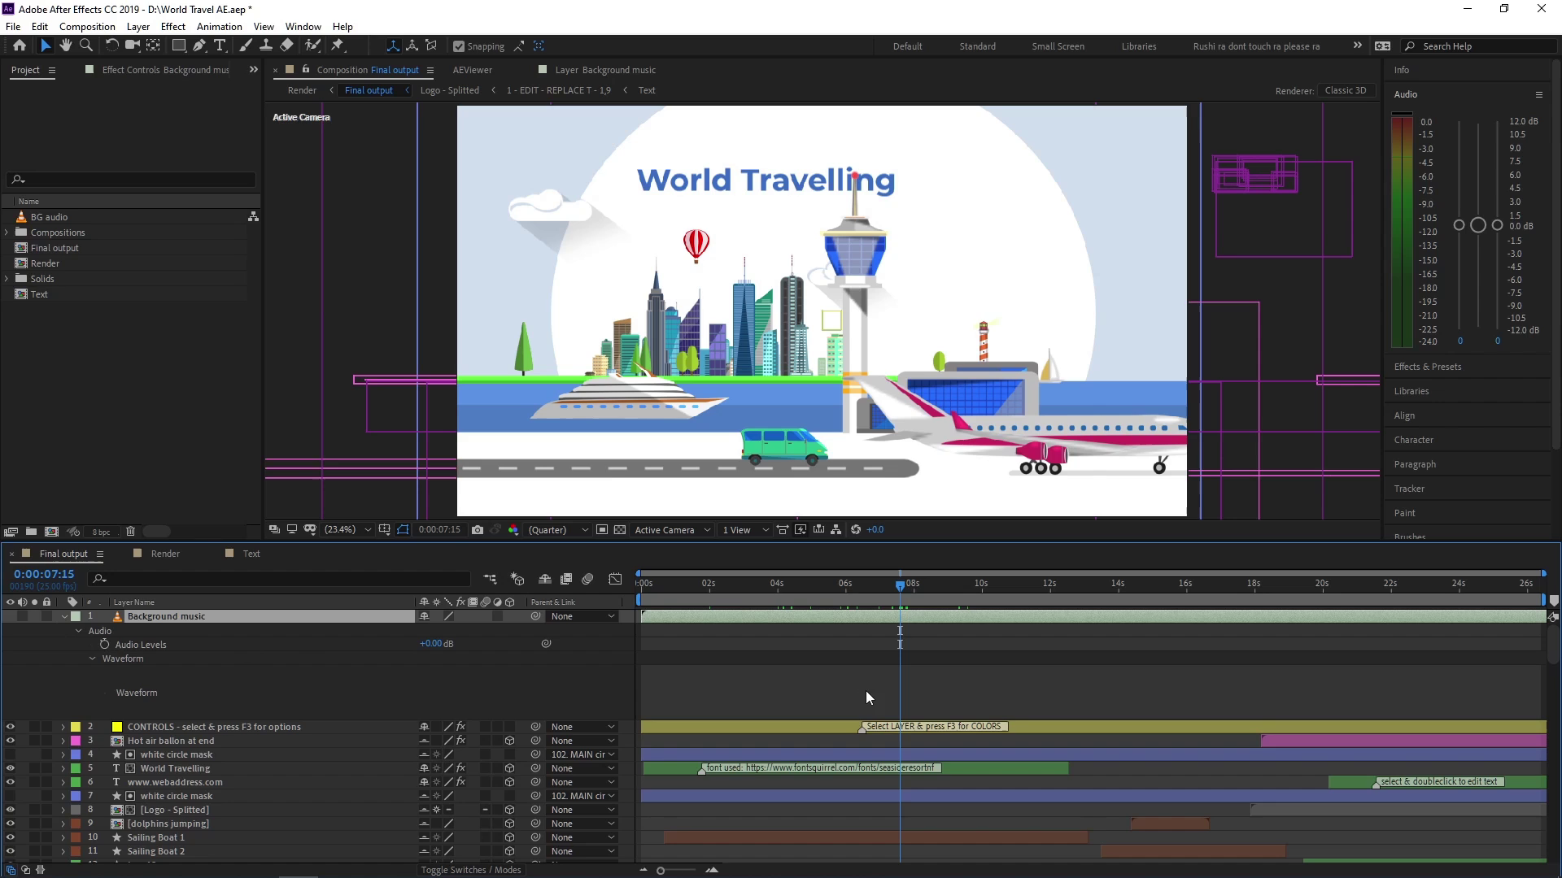
{"action": "left_click", "coordinate": [21, 617]}
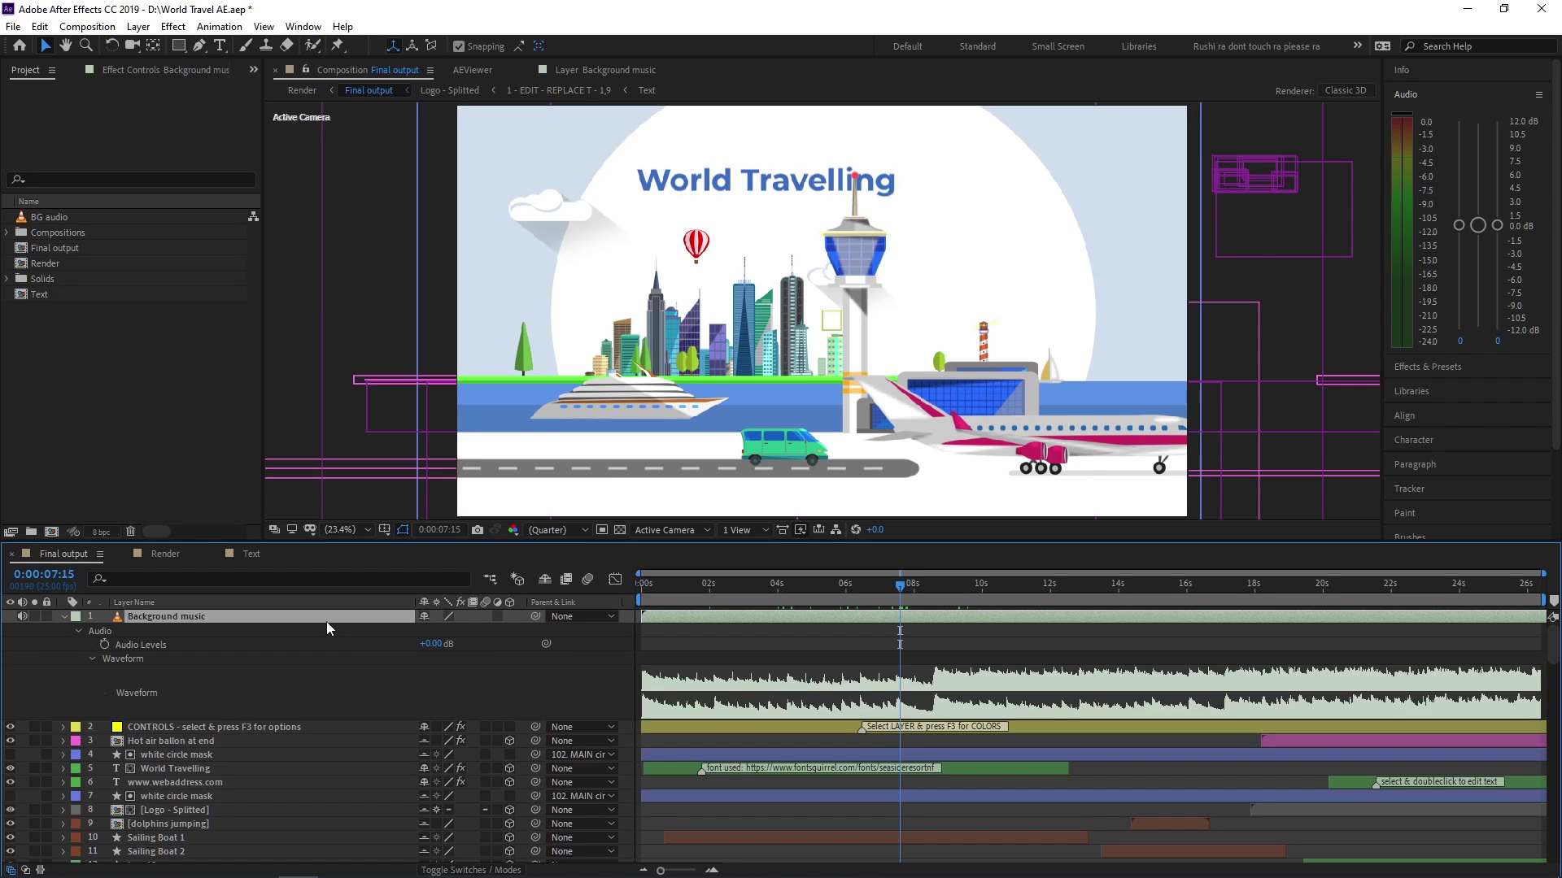
{"action": "left_click", "coordinate": [64, 617]}
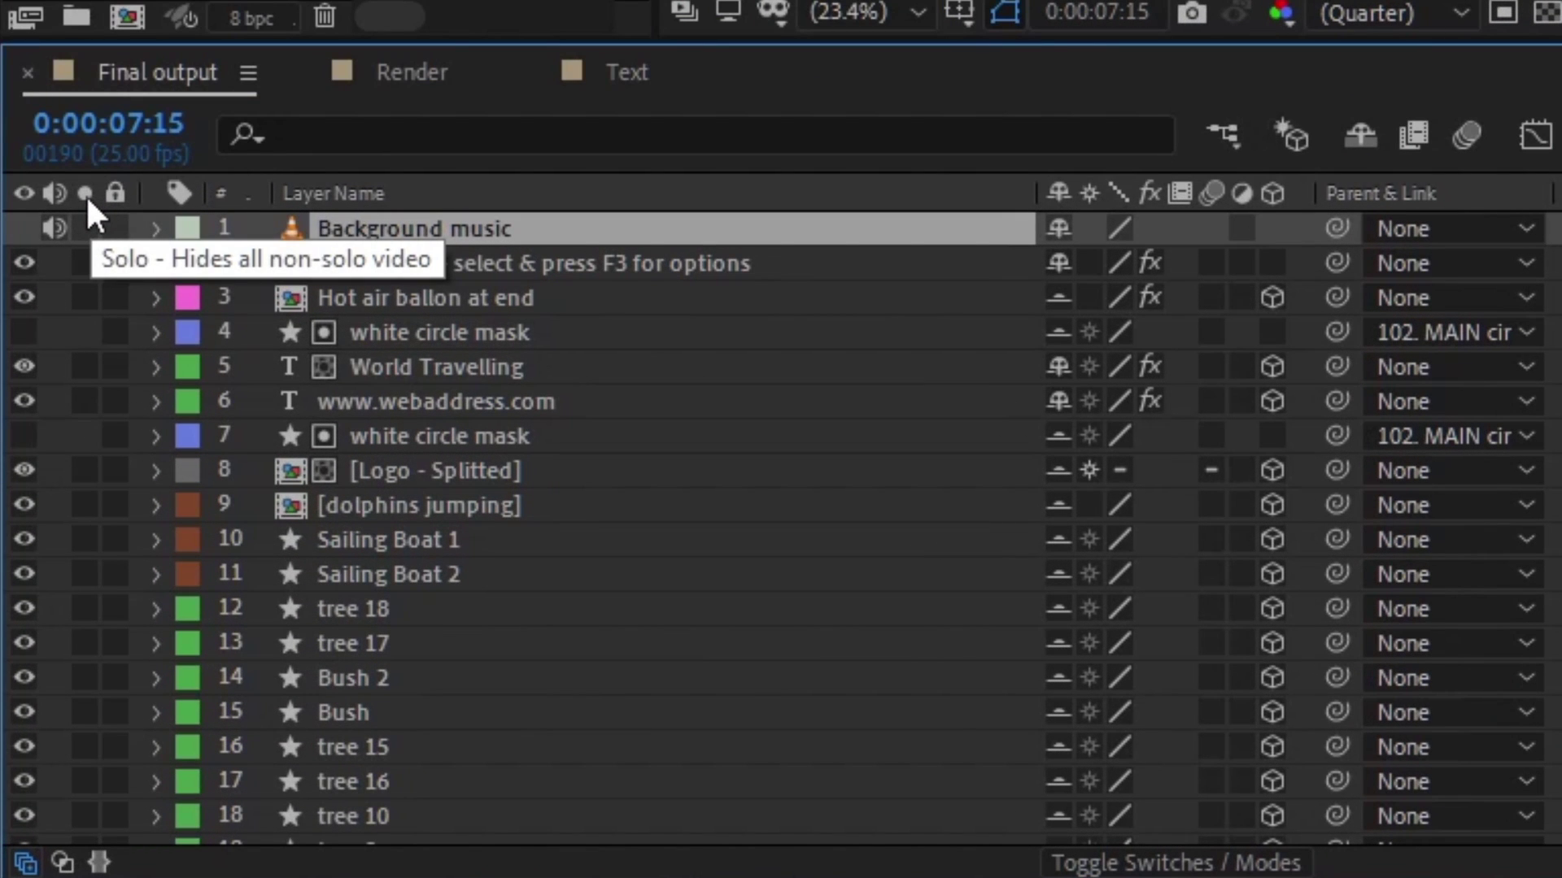
- Select the Van vehicle layer and solo it so only the van shows on black
{"action": "scroll", "coordinate": [513, 496], "scroll_direction": "down", "scroll_amount": 3}
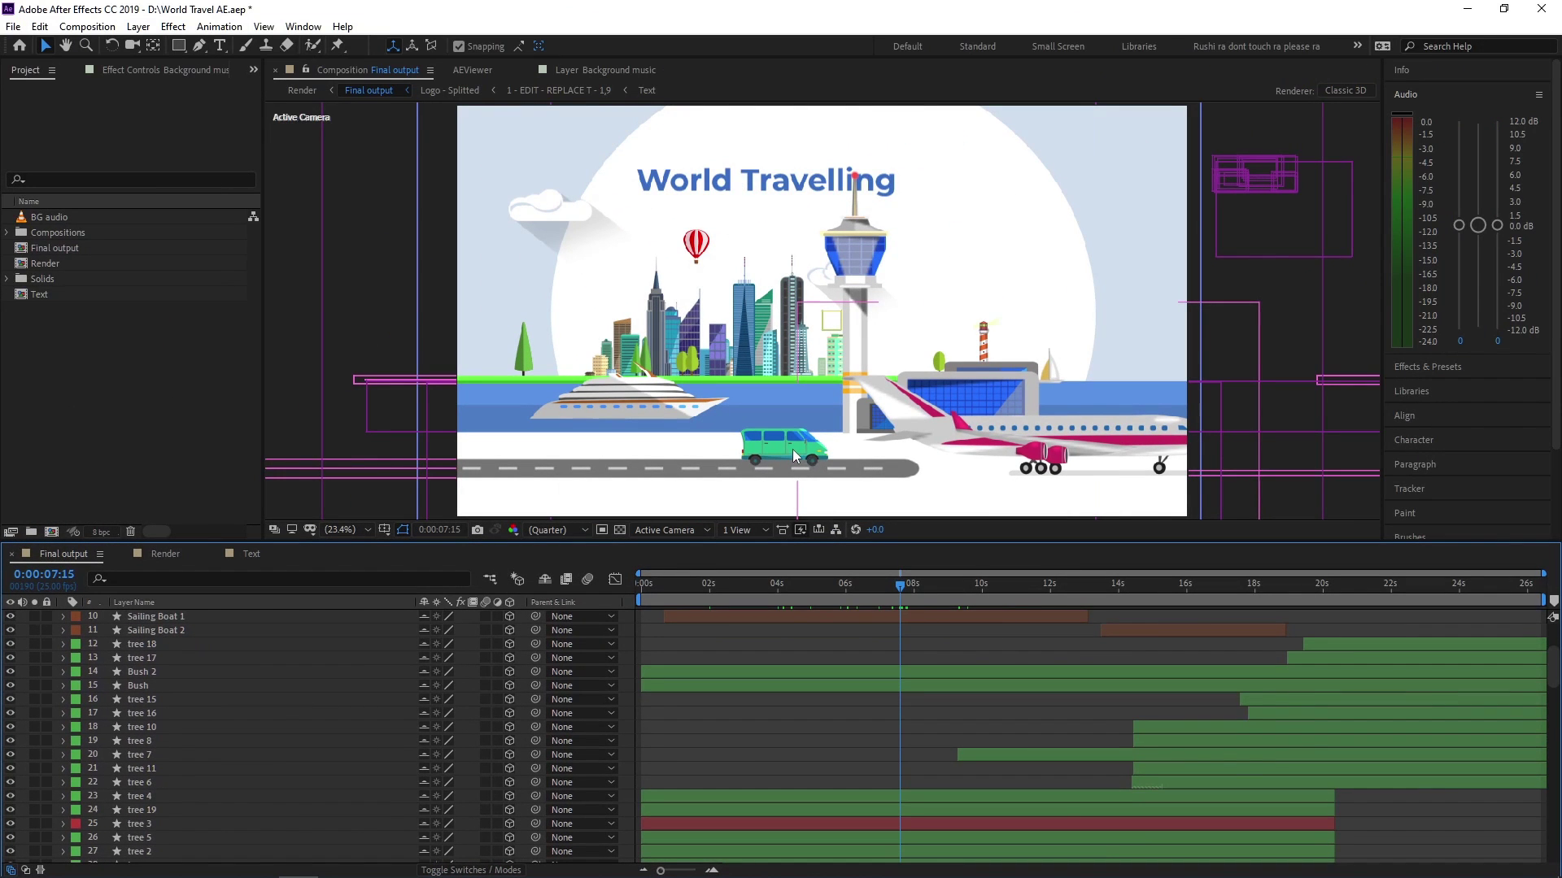
{"action": "left_click", "coordinate": [795, 456]}
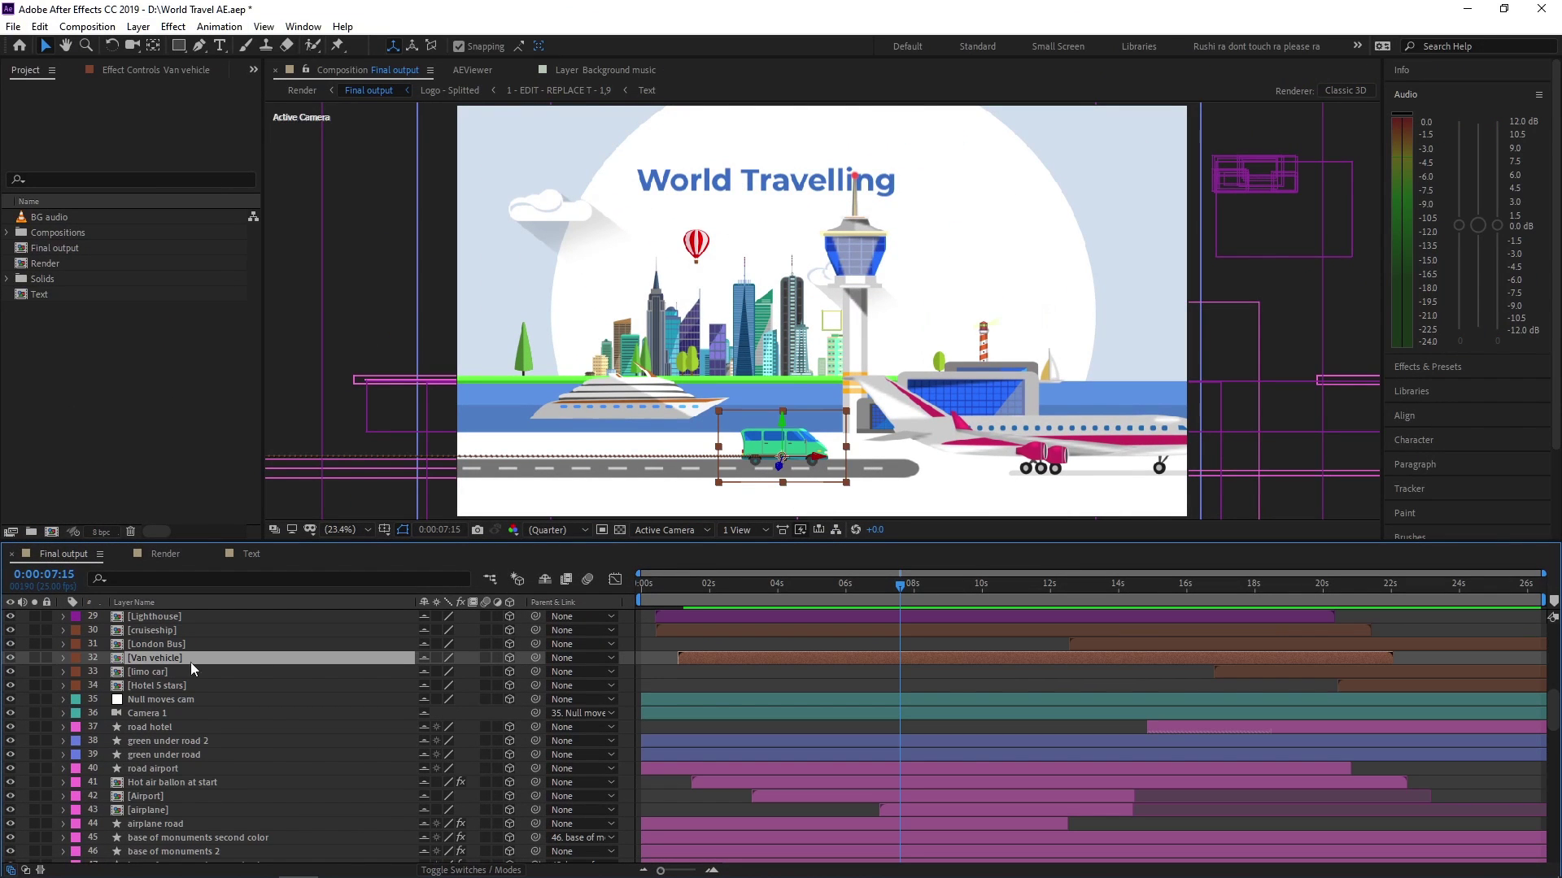
{"action": "left_click", "coordinate": [34, 657]}
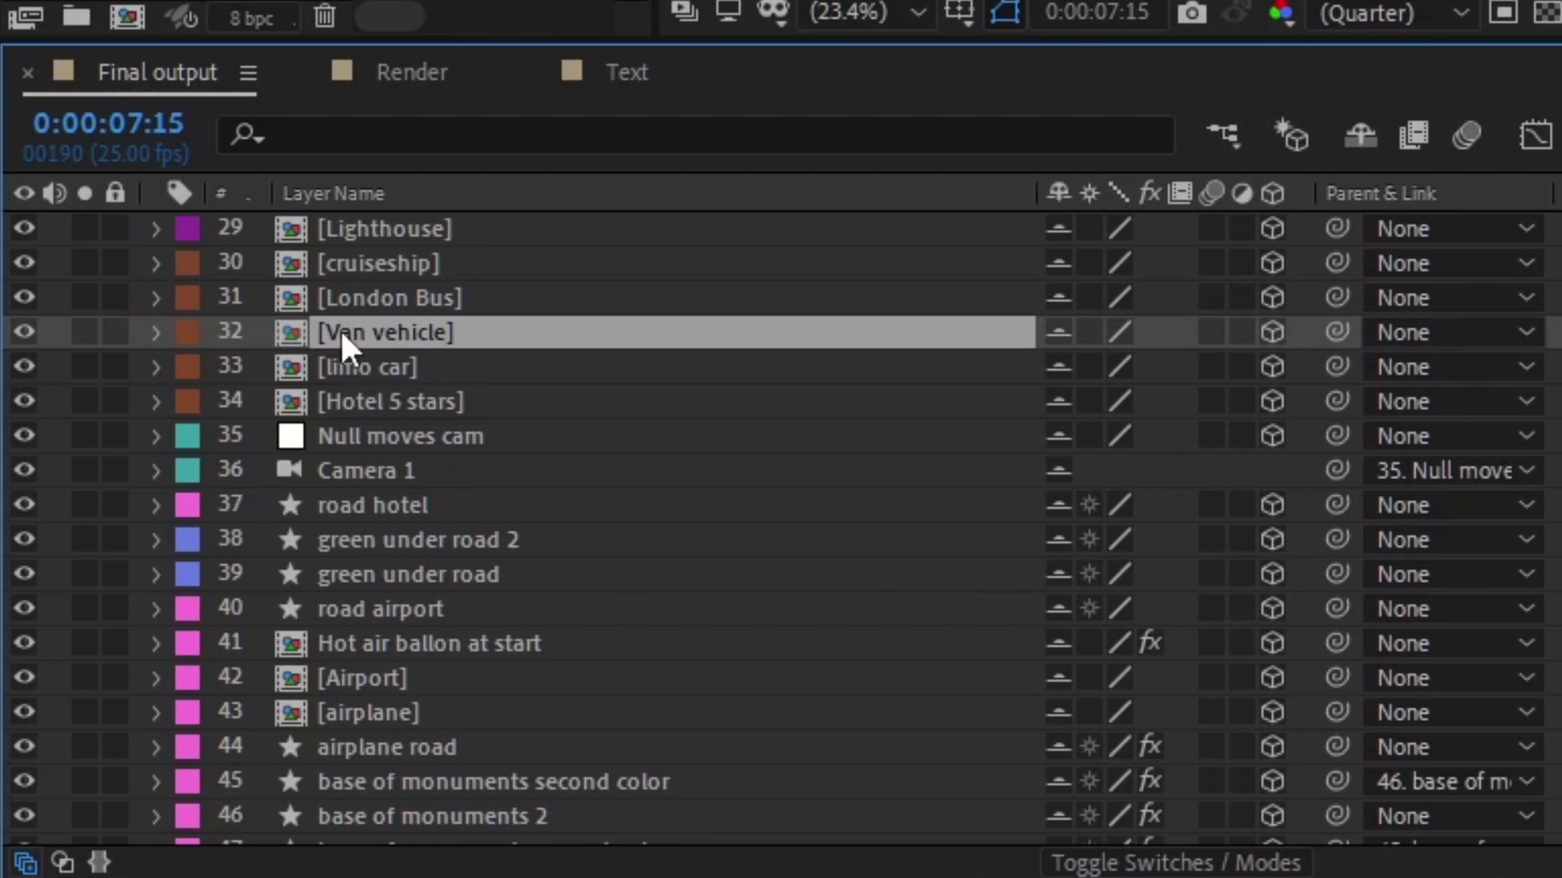
- Lock the Van vehicle layer and confirm clicking its row no longer selects it
{"action": "left_click", "coordinate": [113, 330]}
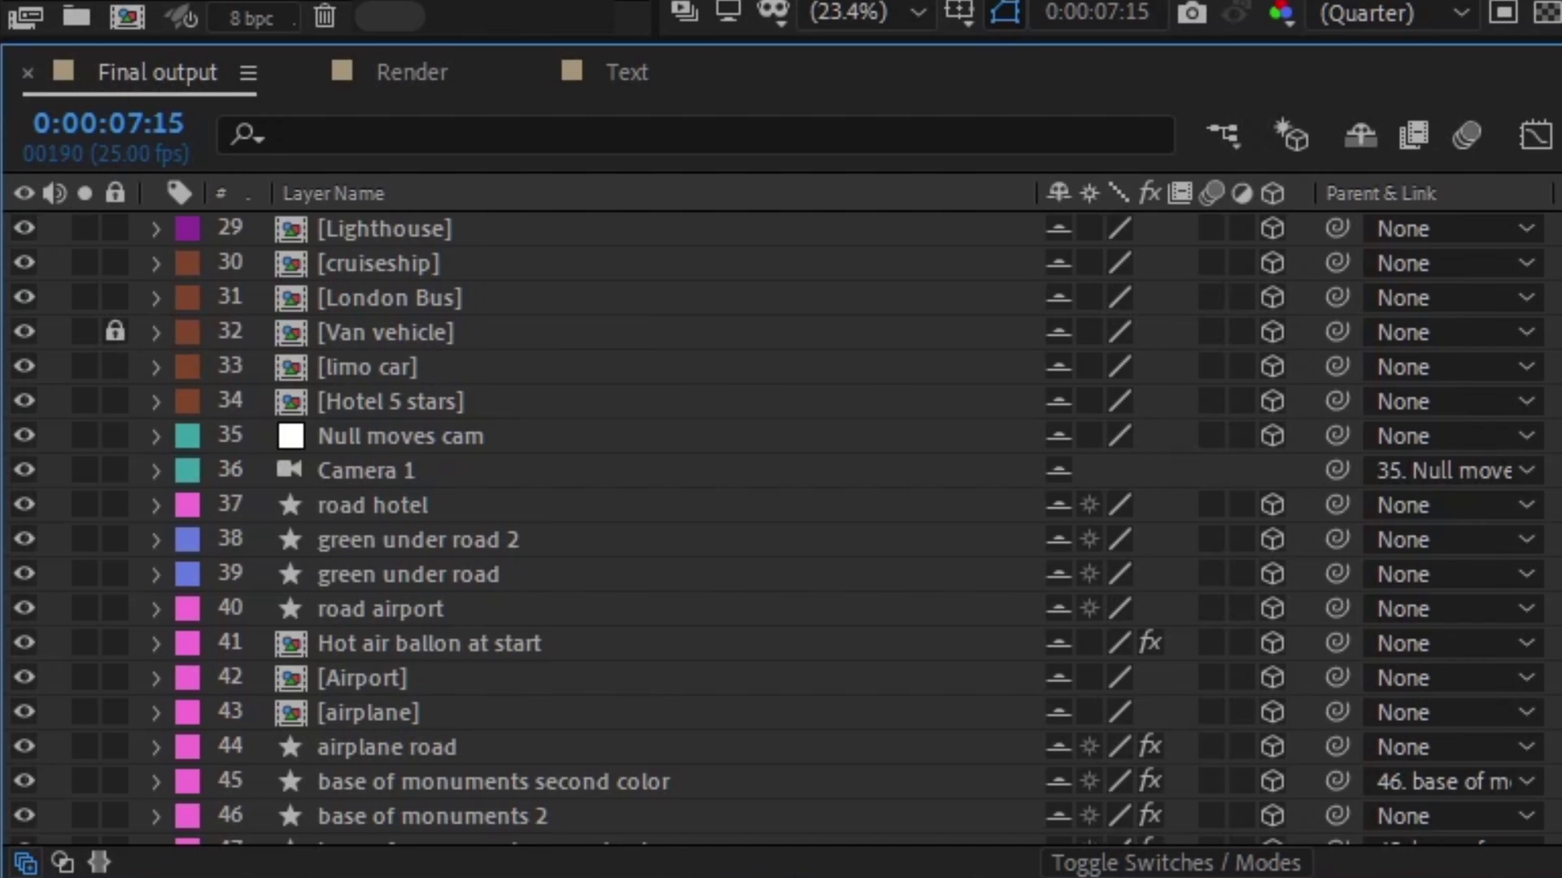
{"action": "left_click", "coordinate": [413, 325]}
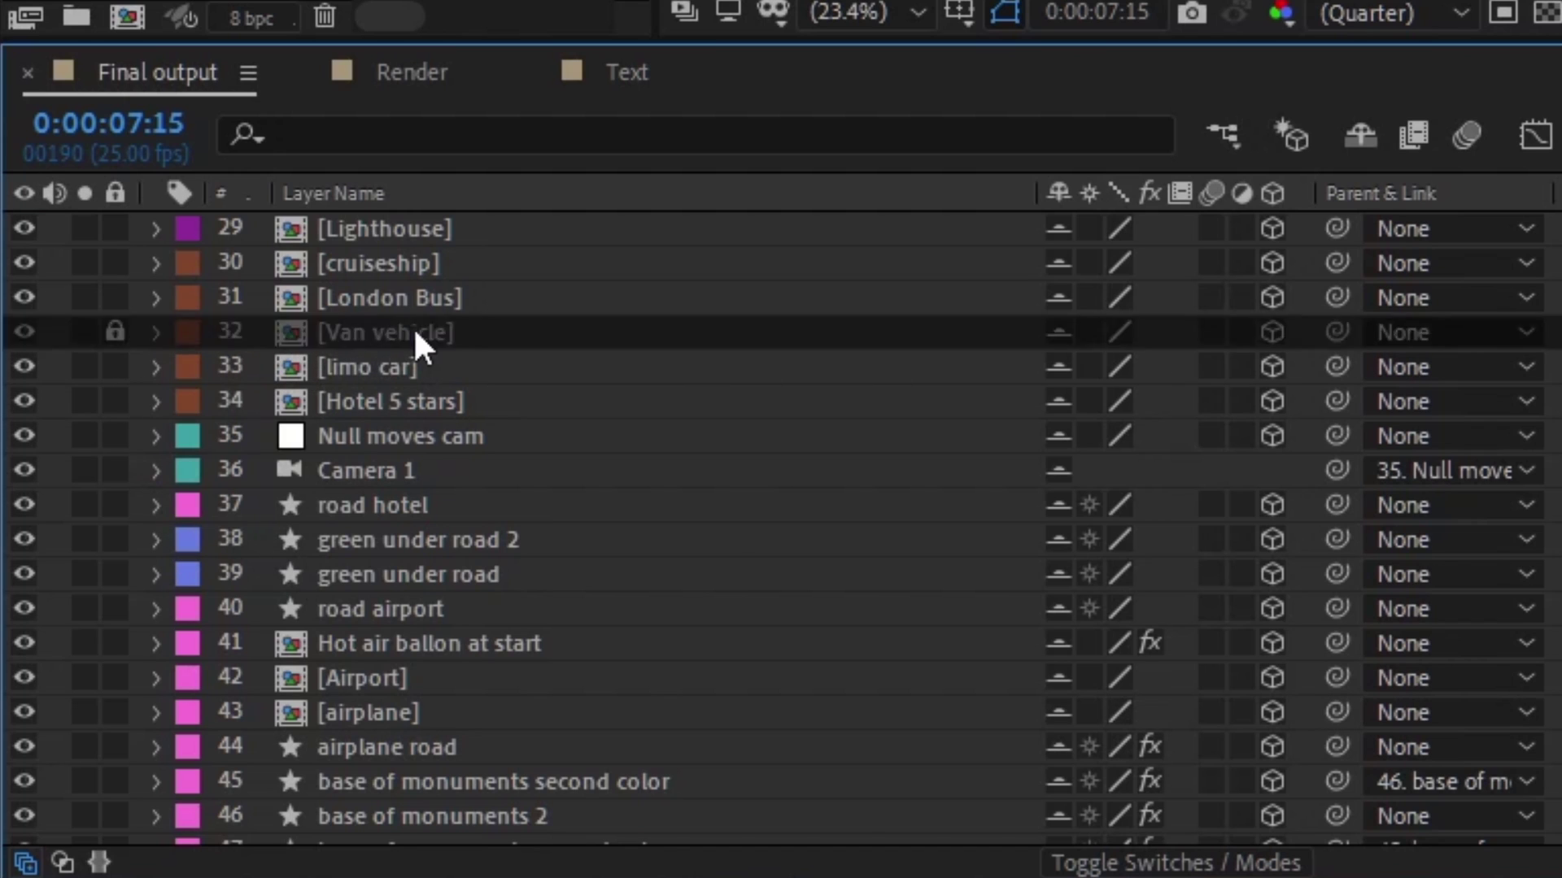
{"action": "left_click", "coordinate": [390, 328]}
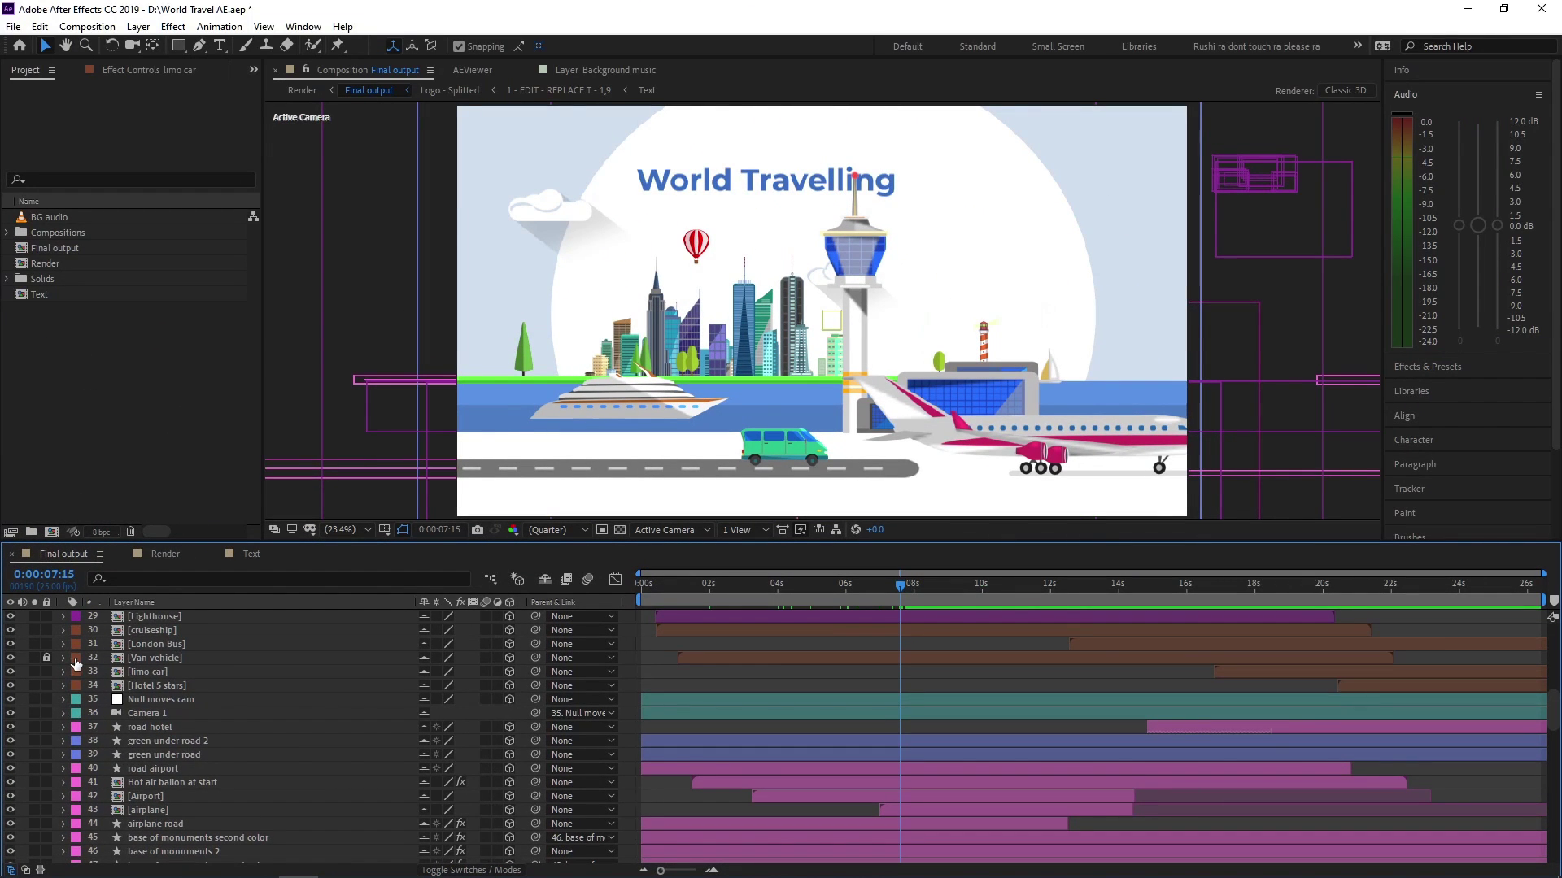
- Try Red, Lavender and Green labels on the limo car layer, settling on Red
{"action": "left_click", "coordinate": [75, 672]}
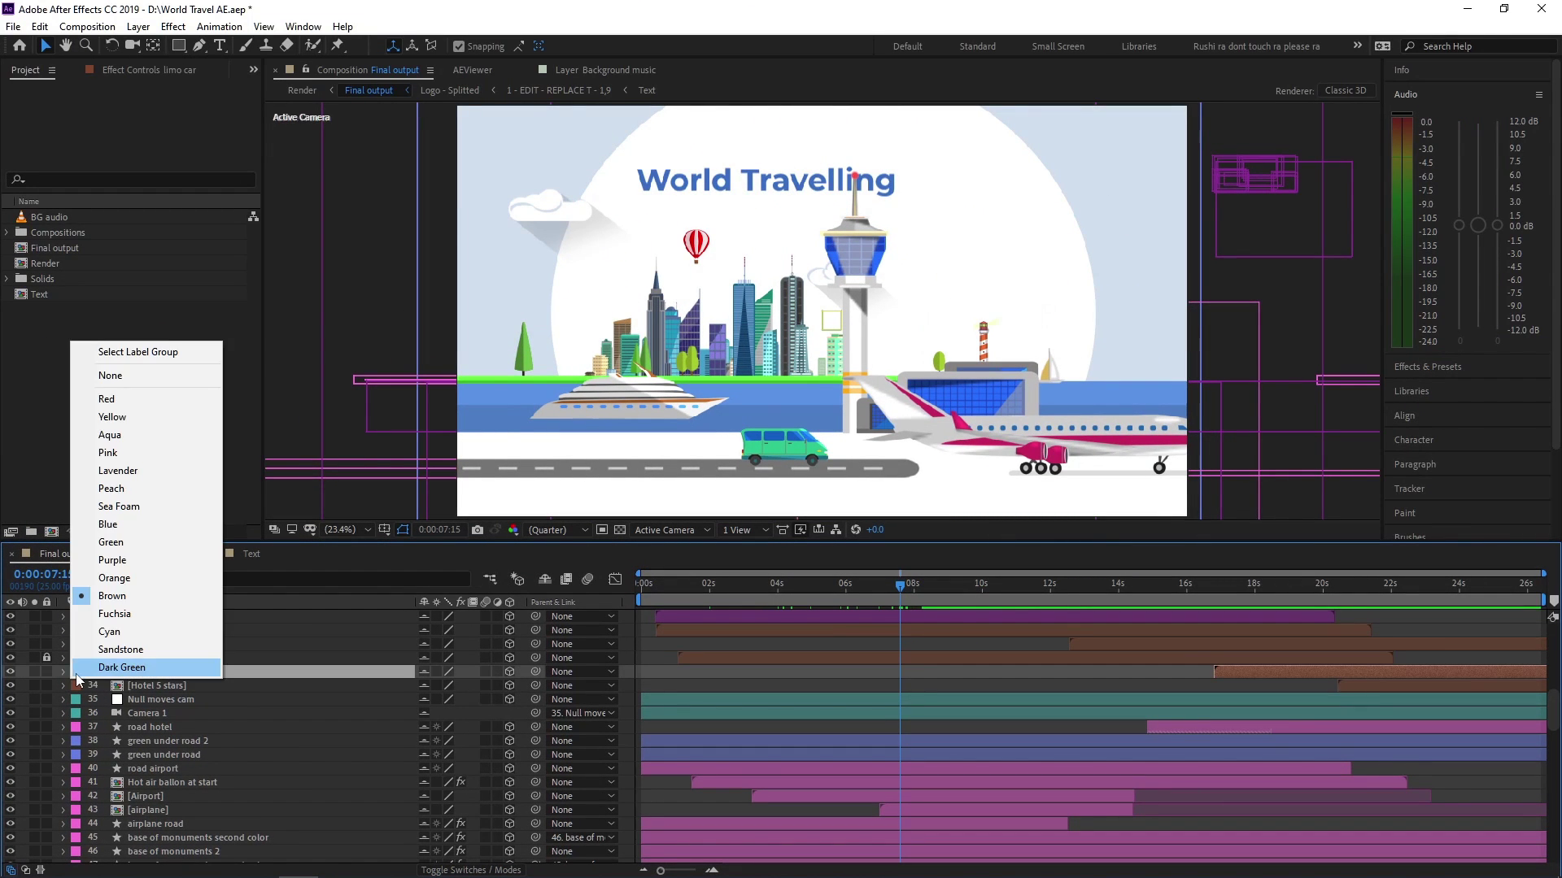
{"action": "left_click", "coordinate": [131, 404]}
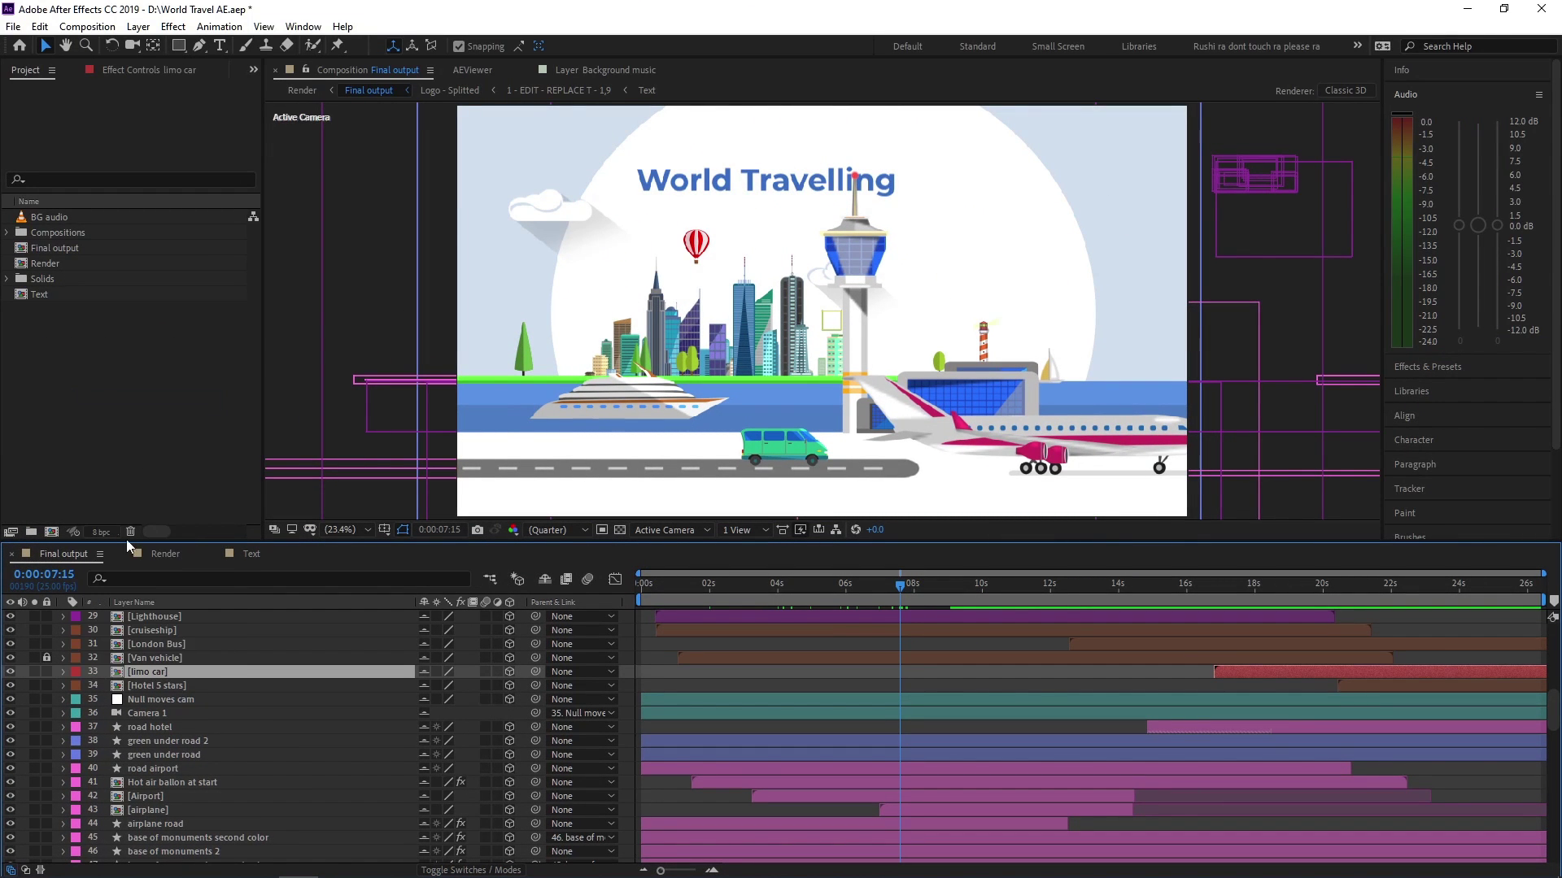
{"action": "left_click", "coordinate": [75, 672]}
{"action": "left_click", "coordinate": [130, 470]}
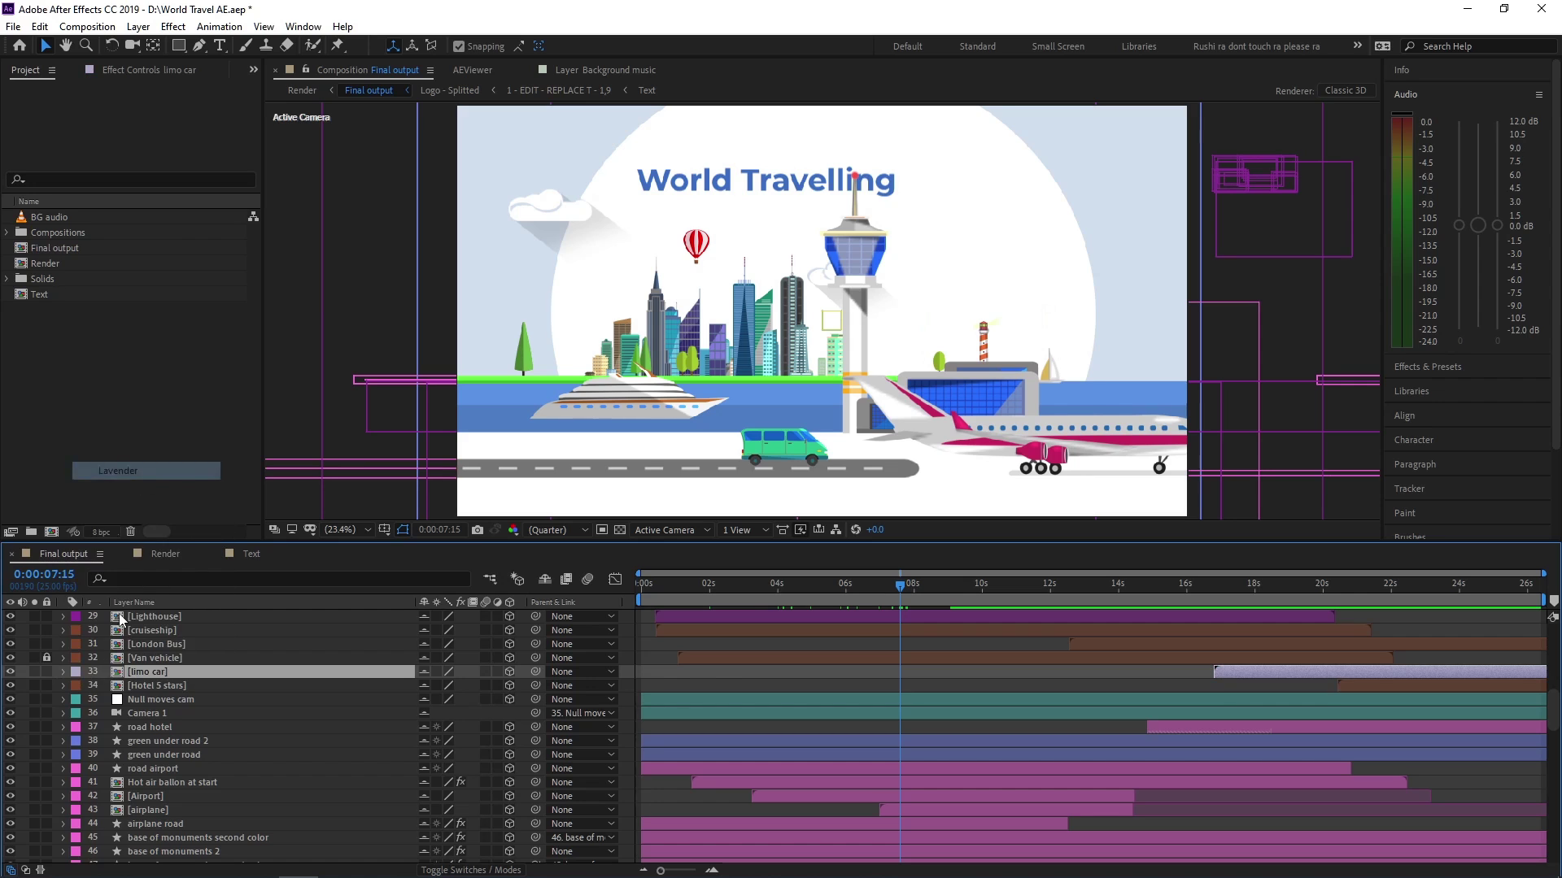
{"action": "left_click", "coordinate": [76, 673]}
{"action": "left_click", "coordinate": [130, 538]}
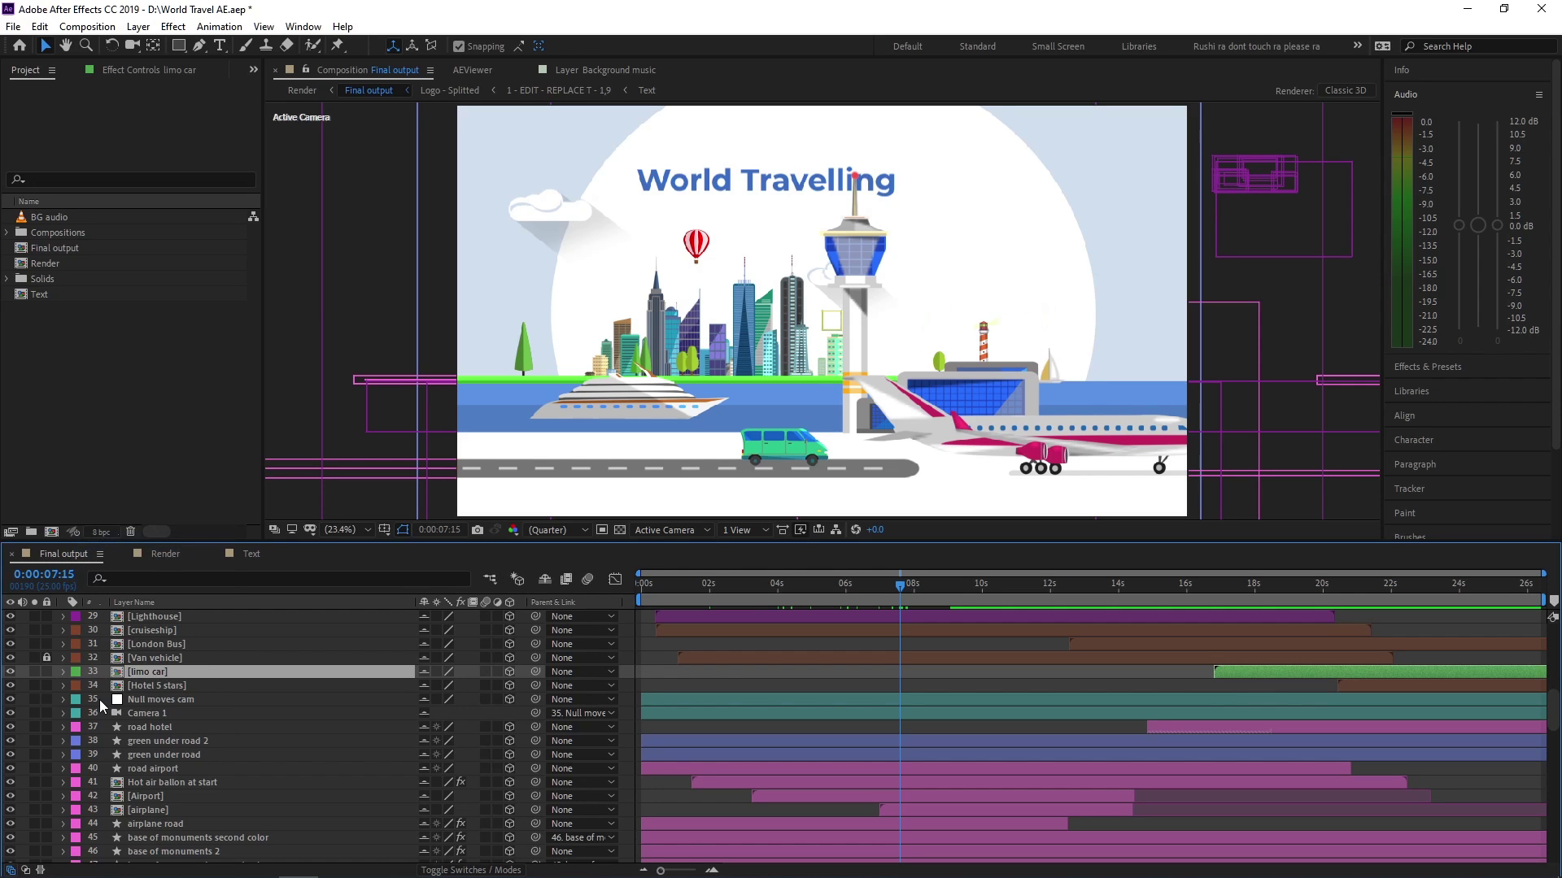
{"action": "left_click", "coordinate": [75, 671]}
{"action": "left_click", "coordinate": [130, 399]}
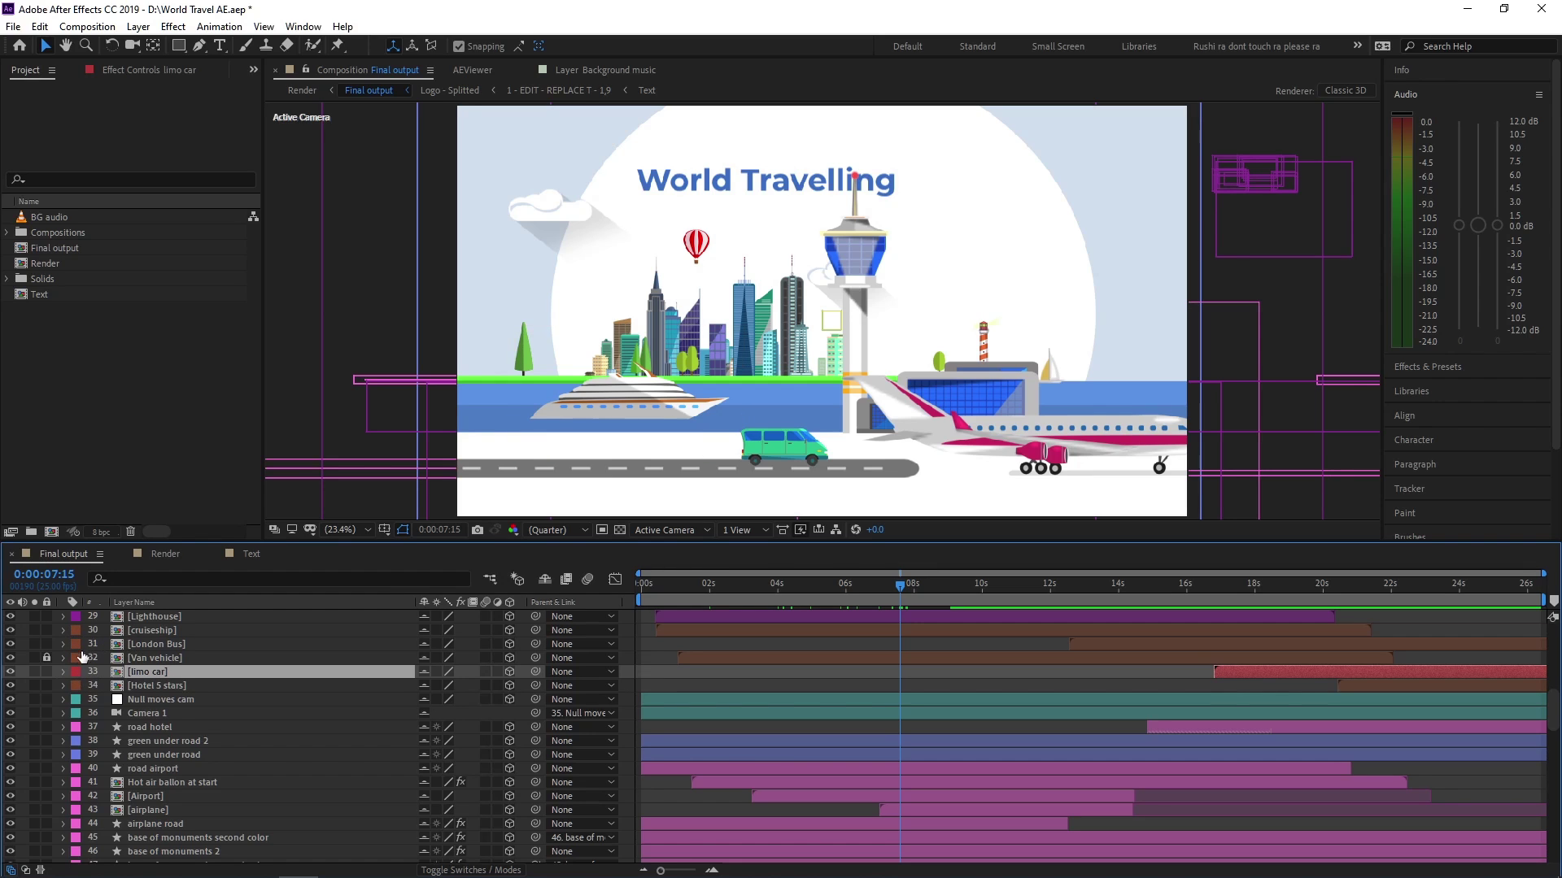
{"action": "left_click", "coordinate": [164, 630]}
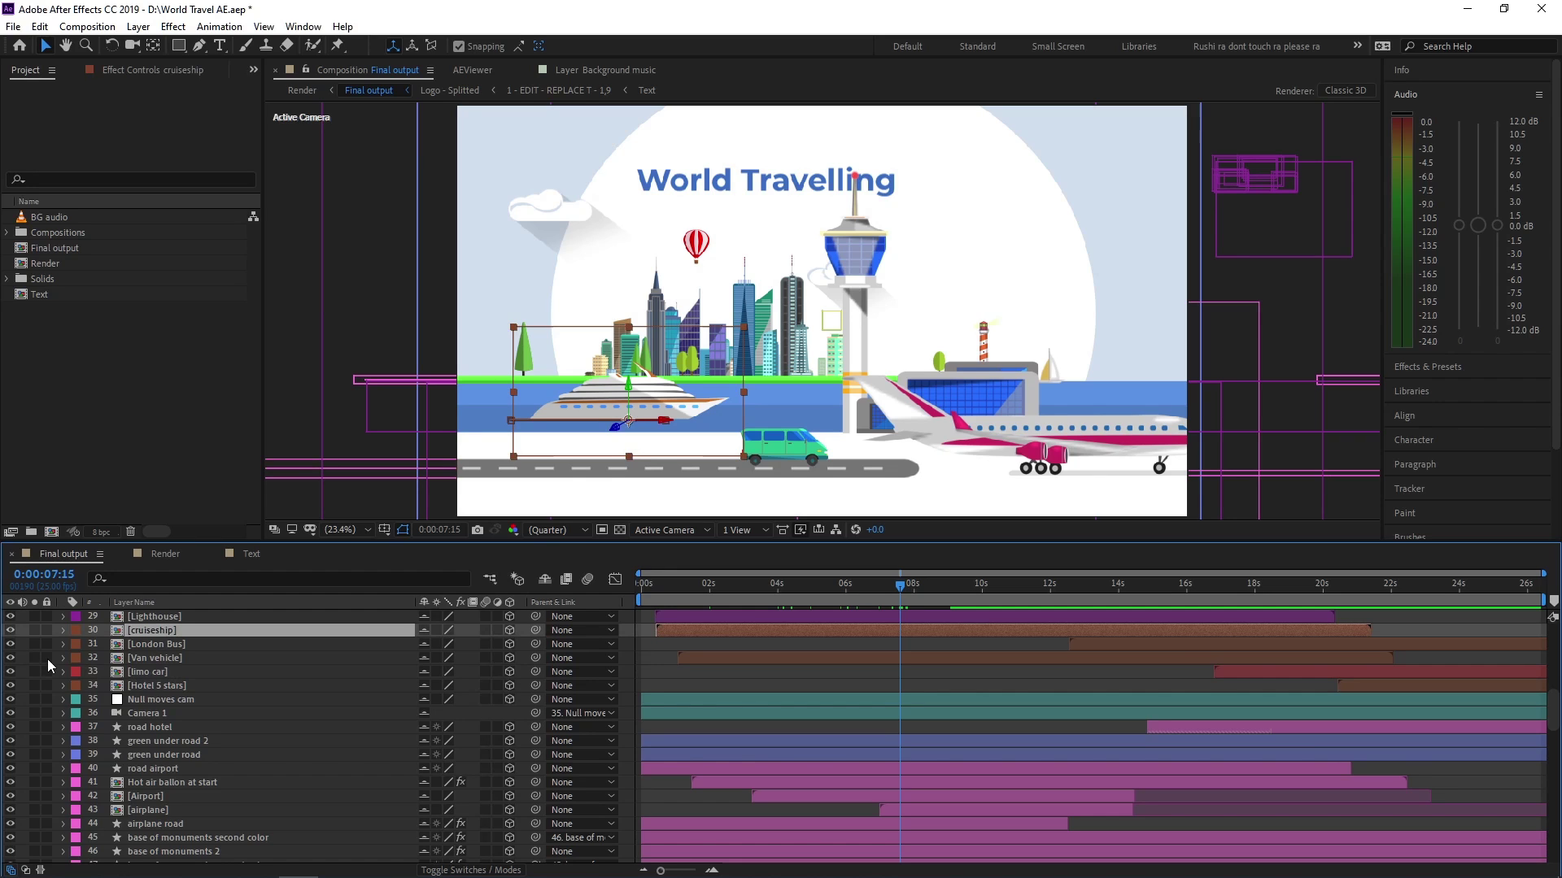
- Rename the Van vehicle layer to 'Van rename'
{"action": "left_click", "coordinate": [153, 657]}
{"action": "key", "text": "Return"}
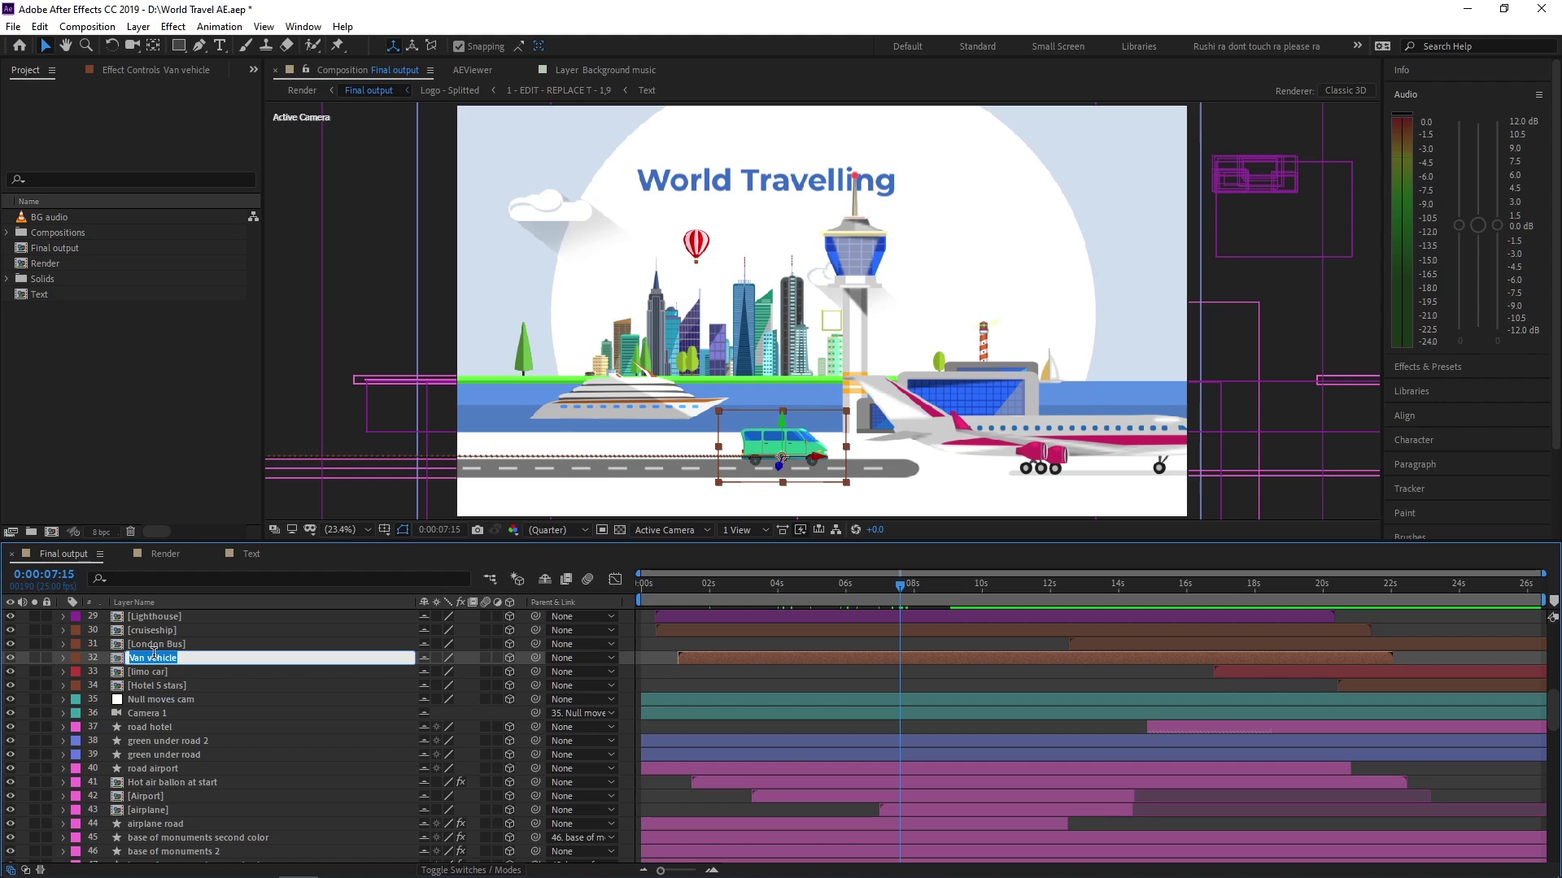
{"action": "type", "text": "Van rename"}
{"action": "key", "text": "Return"}
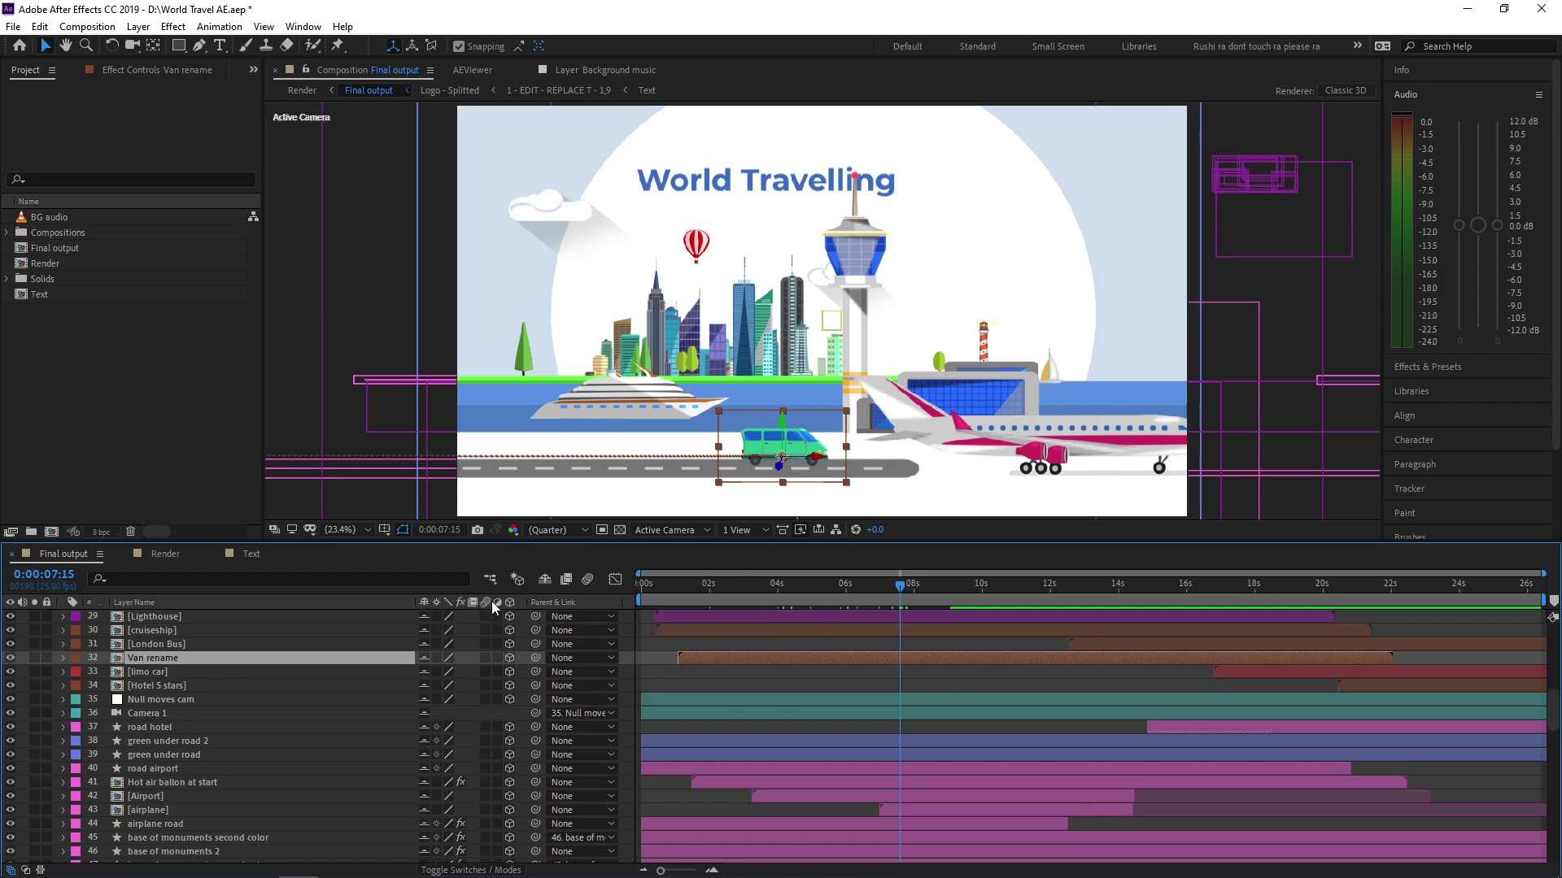
- Deselect the renamed layer, then select and deselect the cruiseship layer
{"action": "left_click", "coordinate": [444, 602]}
{"action": "left_click", "coordinate": [382, 631]}
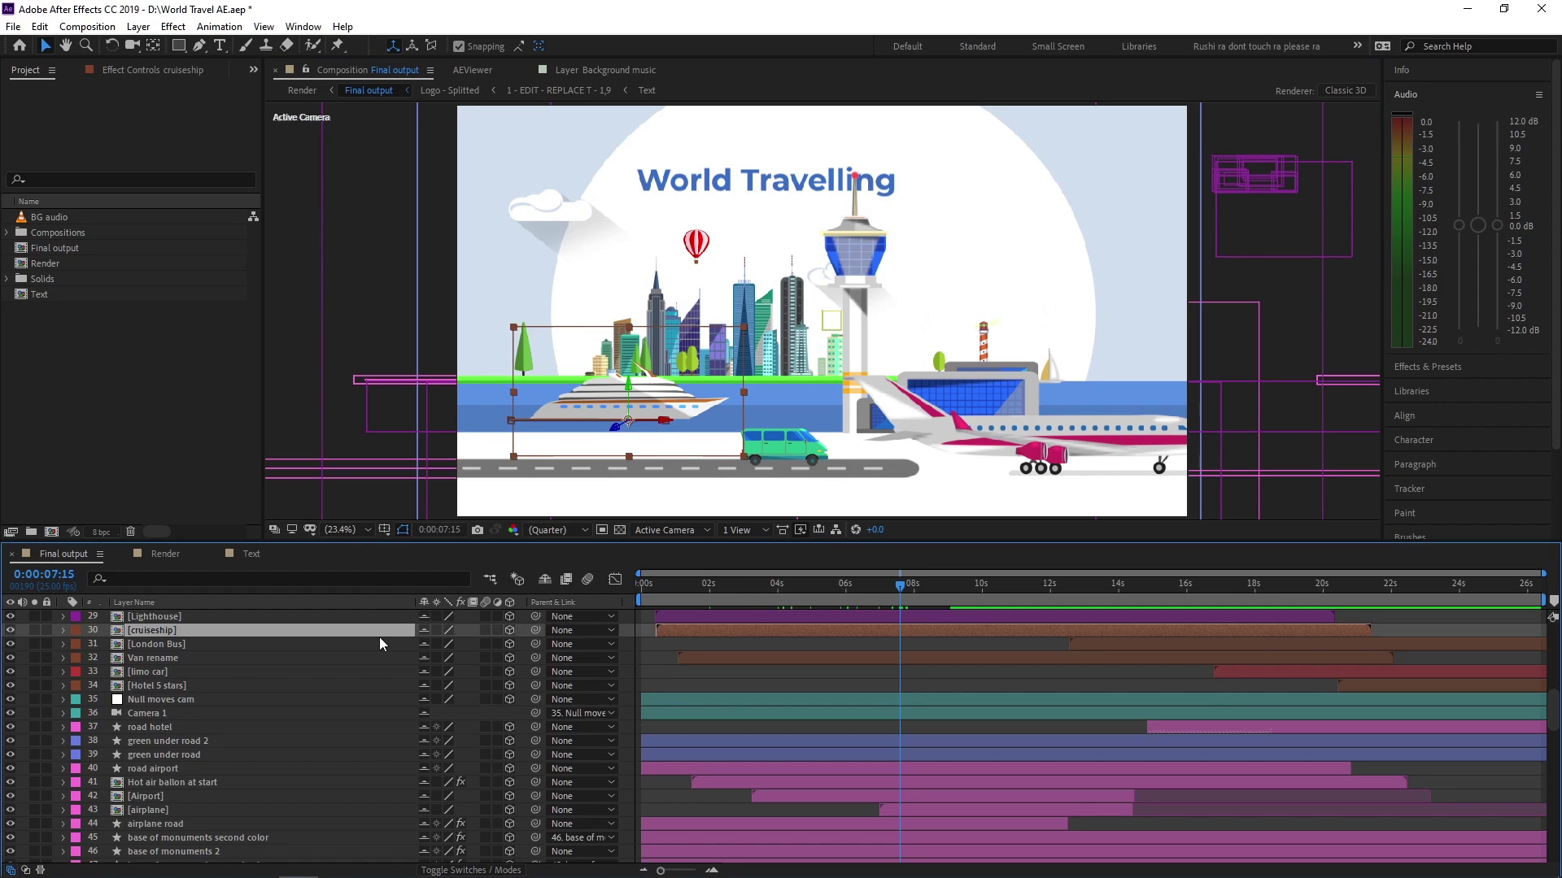
{"action": "left_click", "coordinate": [394, 280]}
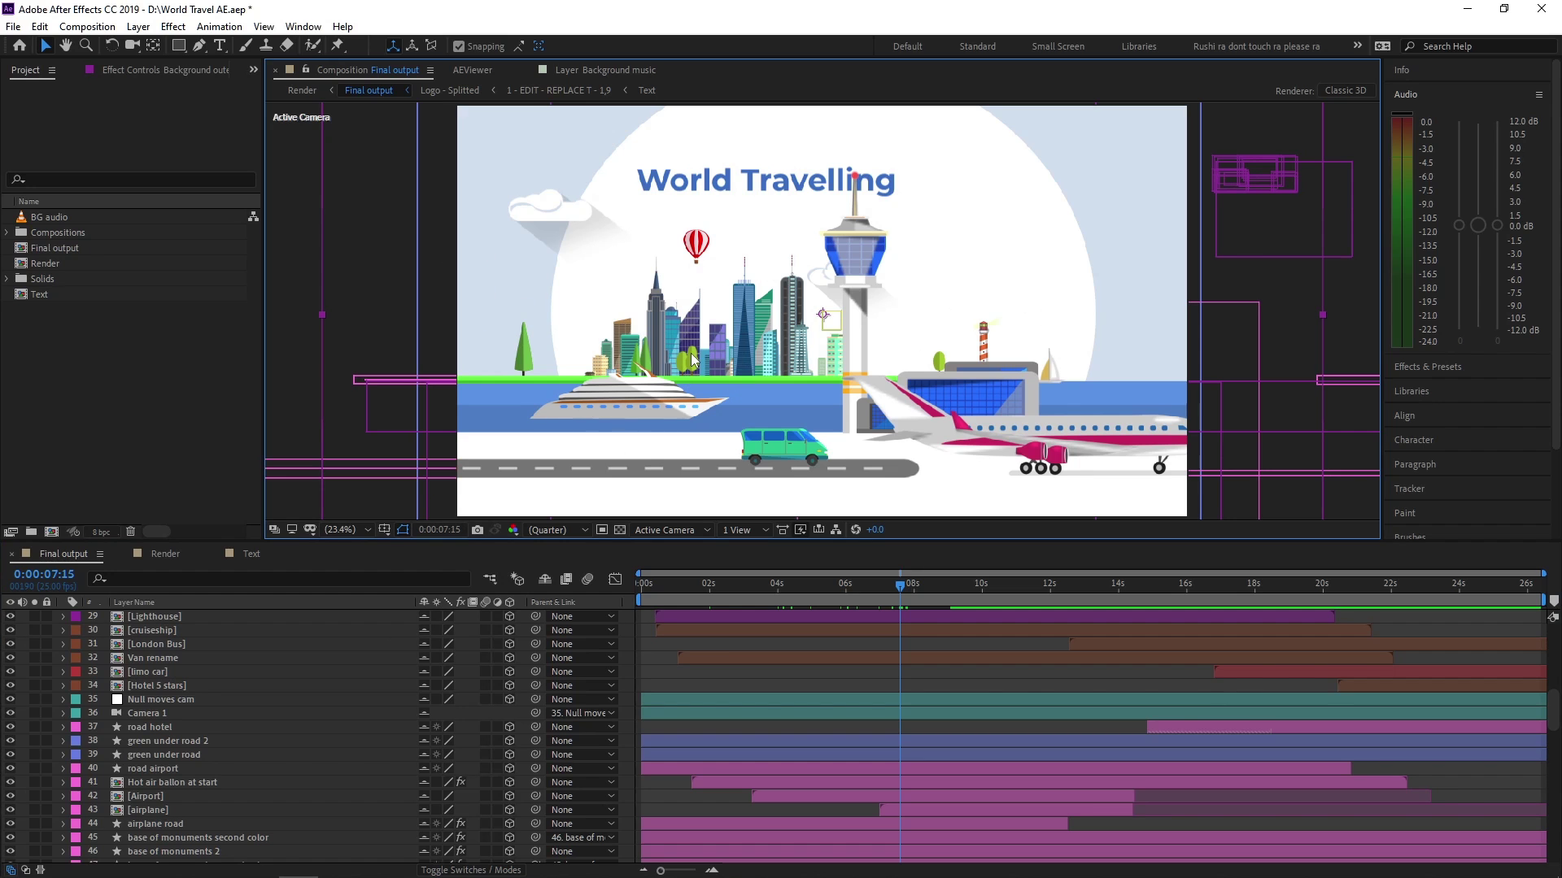